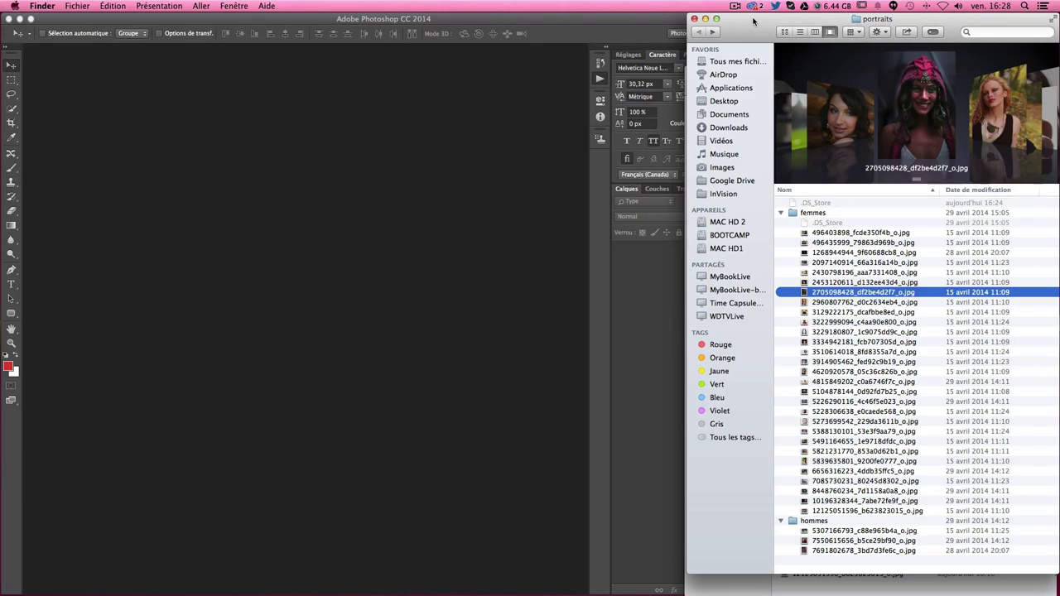
Collapse and re-expand the femmes and hommes folders to list their photos
left_click(780, 213)
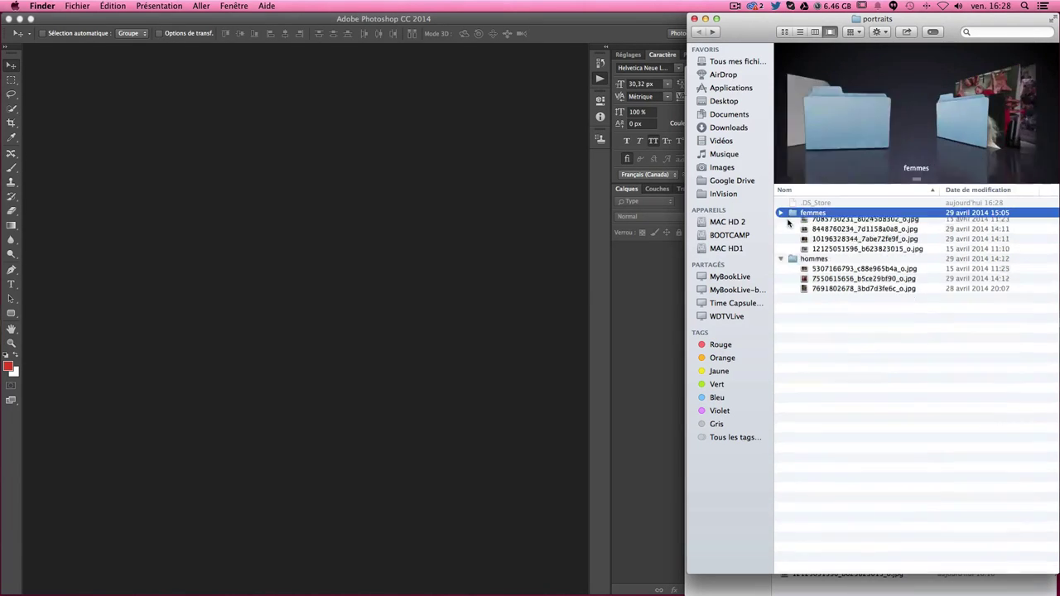
left_click(780, 223)
left_click(820, 236)
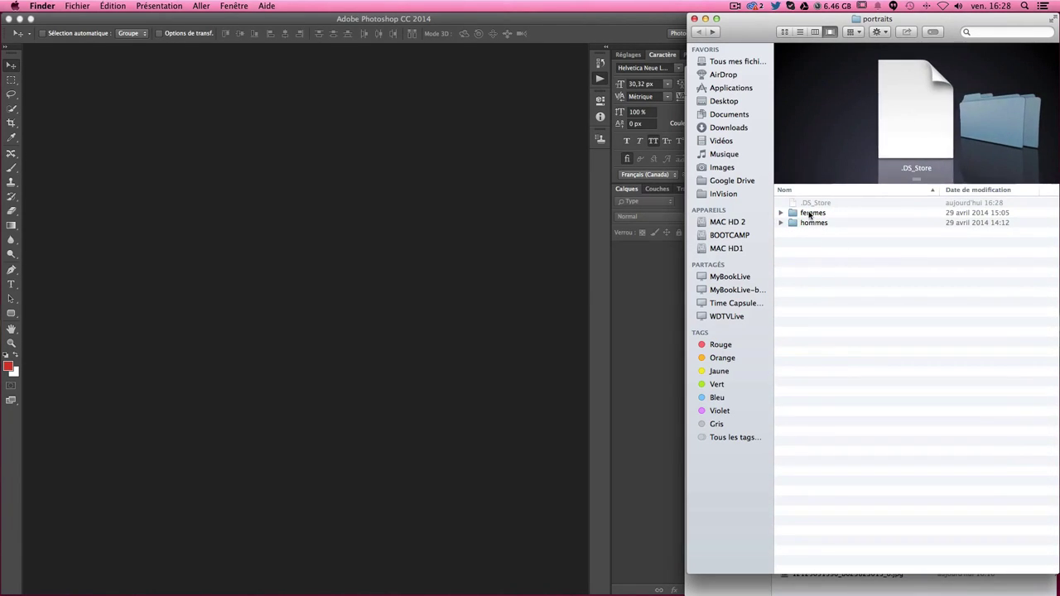
left_click(780, 213)
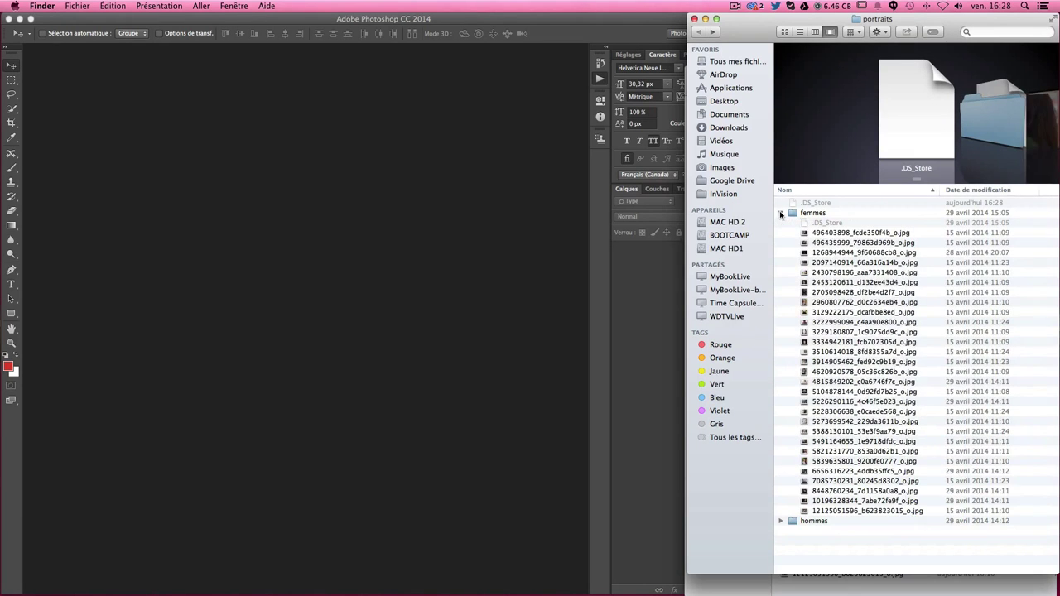
left_click(780, 212)
left_click(780, 213)
left_click(780, 521)
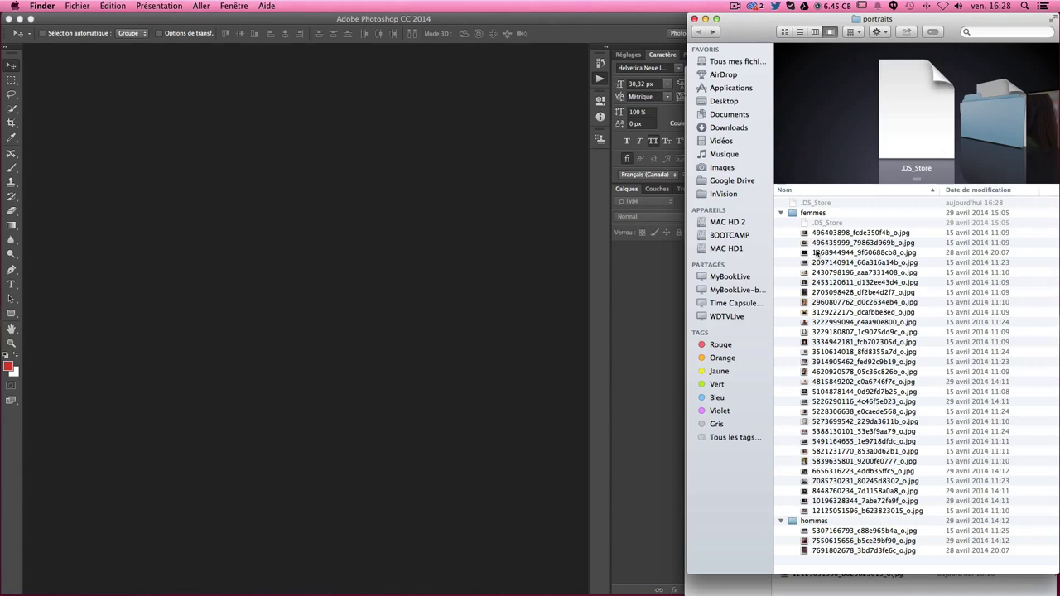
left_click(819, 243)
left_click(825, 302)
left_click(836, 372)
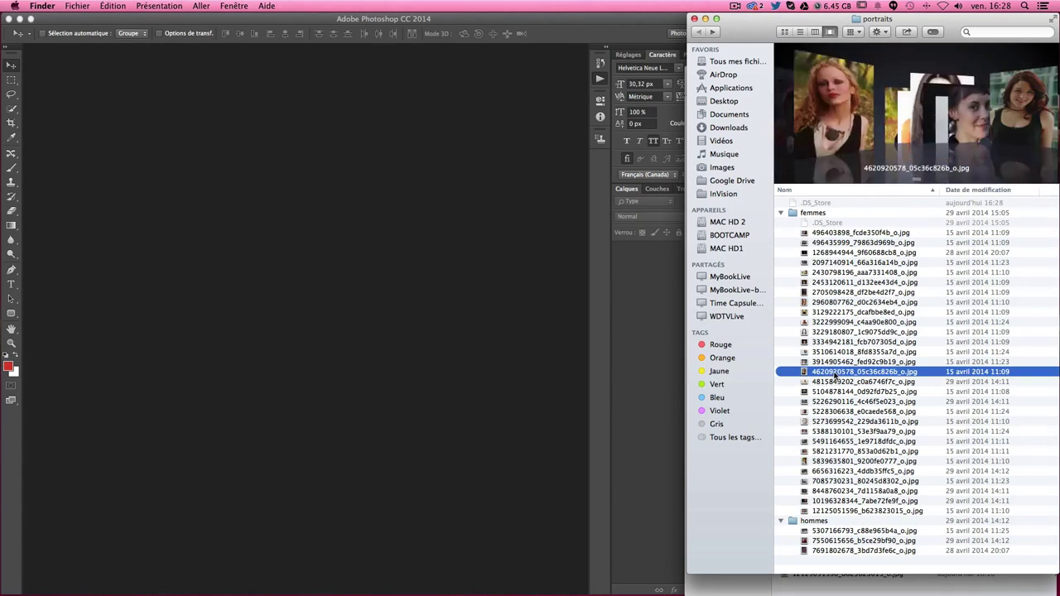
left_click(845, 242)
left_click(841, 263)
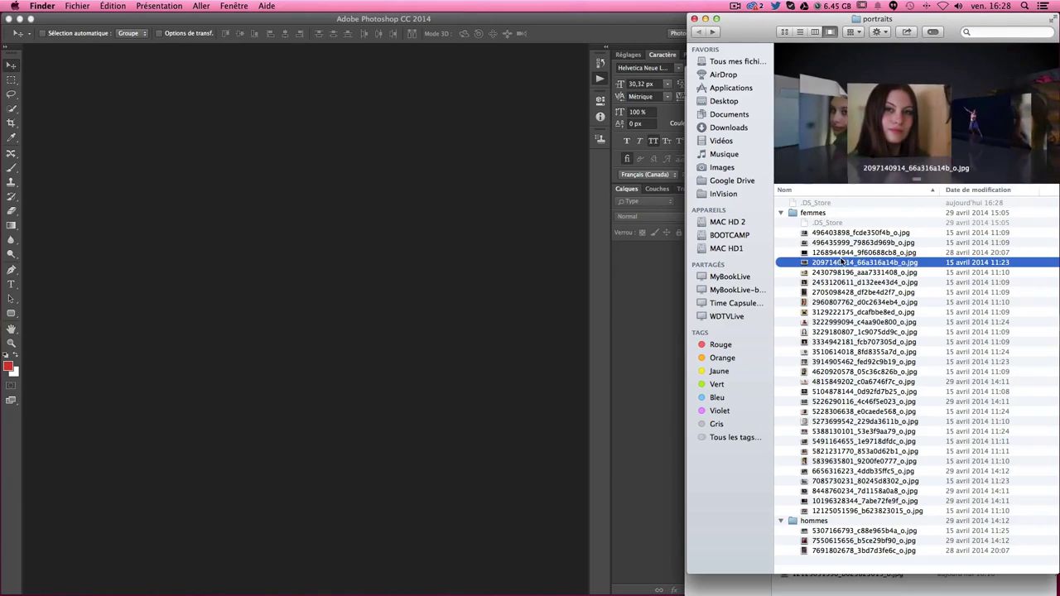
left_click(853, 333)
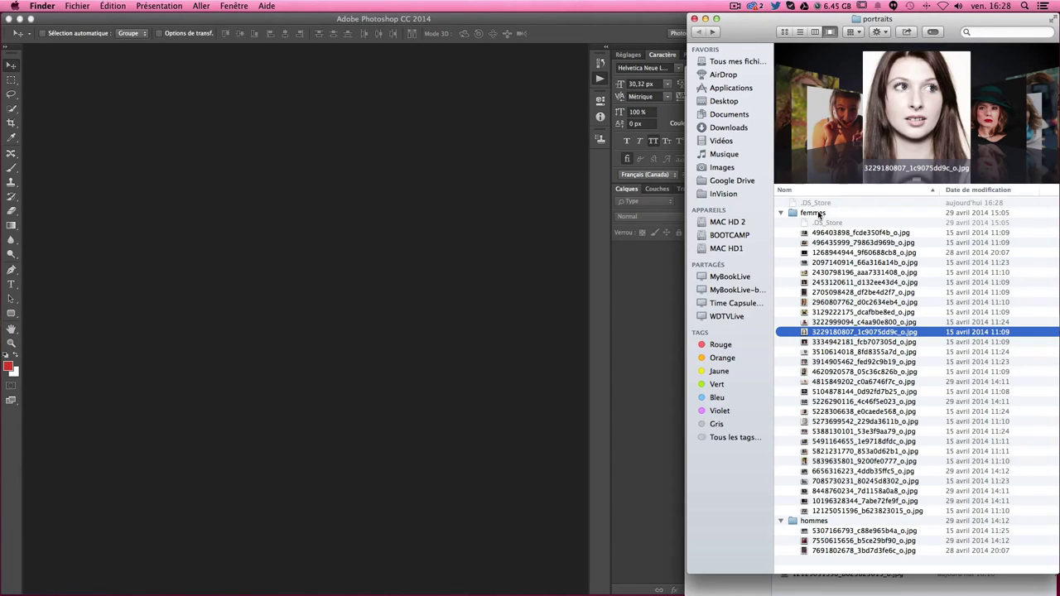
Select the femmes and hommes folders, then bring the traitement-lot window forward
left_click(820, 213)
left_click(815, 522)
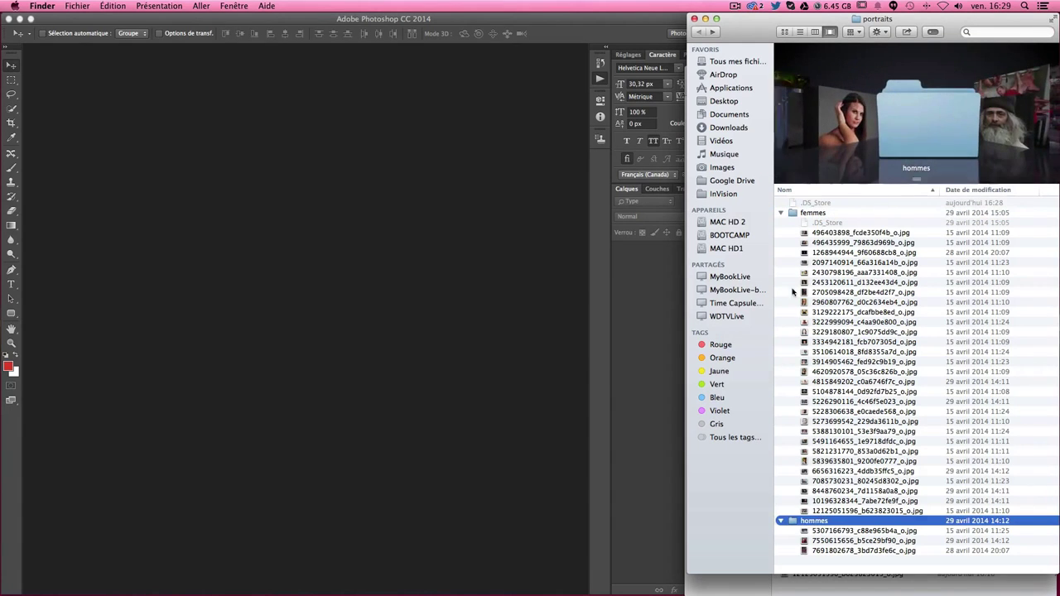
left_click(795, 590)
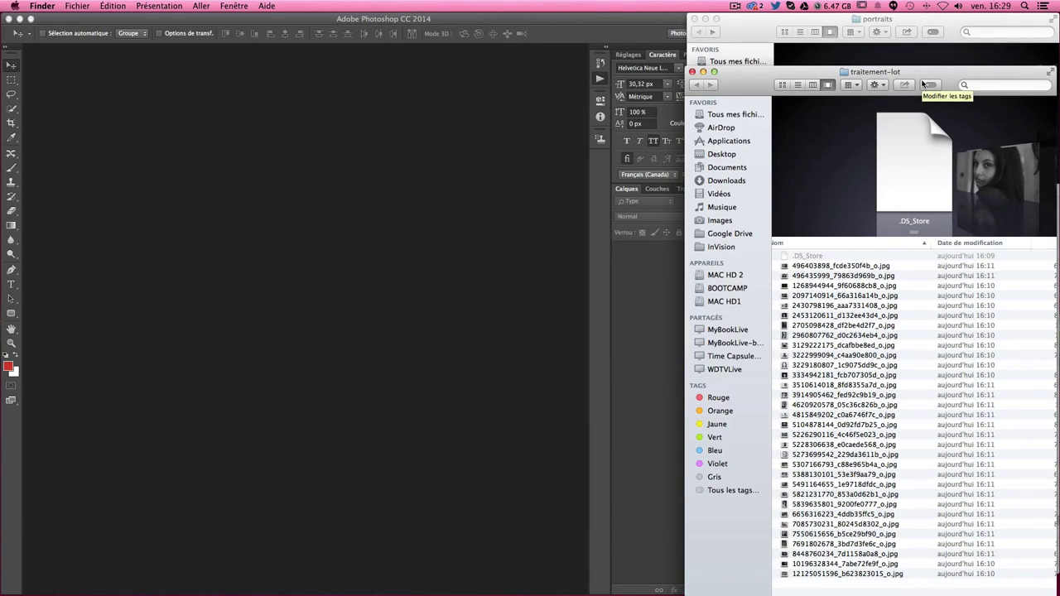
Switch between the portraits window and the traitement-lot window in Finder
left_click(739, 27)
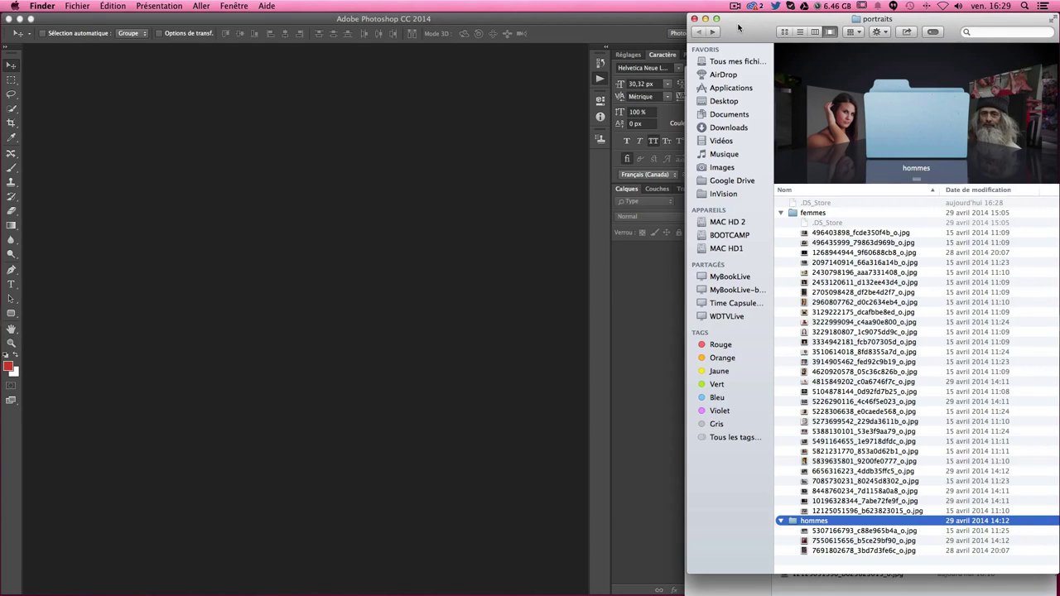
left_click(804, 588)
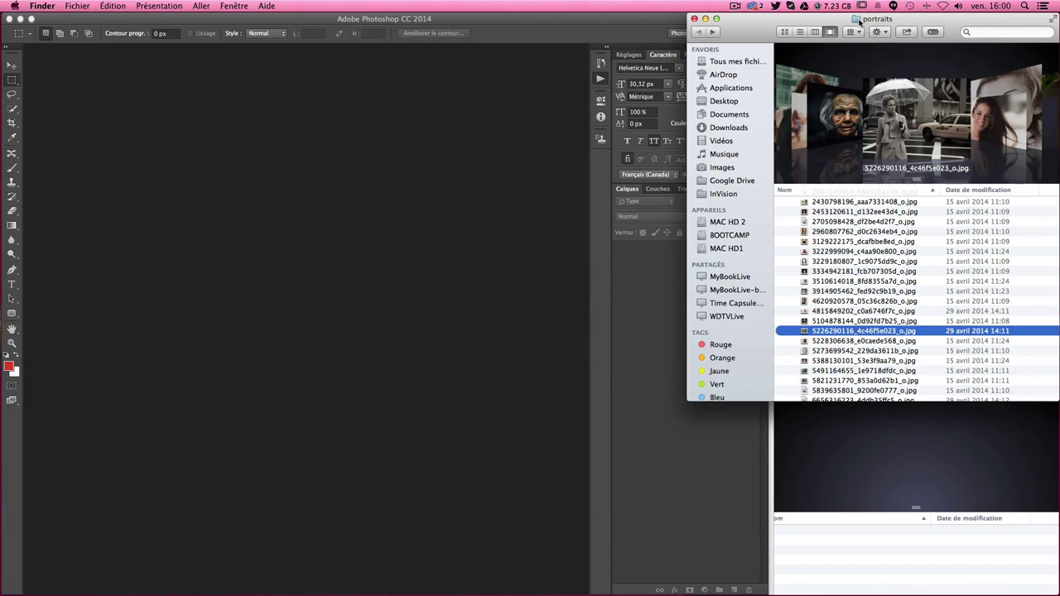
Confirm the traitement-lot folder is empty, then return to the portraits window
scroll(860, 141, "right", 3)
scroll(860, 141, "left", 5)
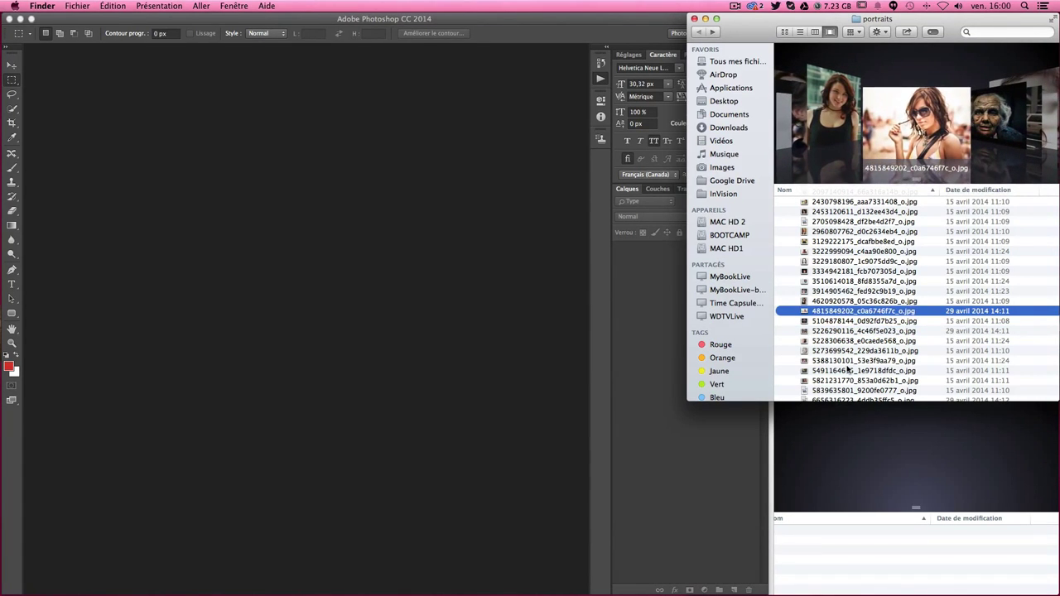
left_click(859, 541)
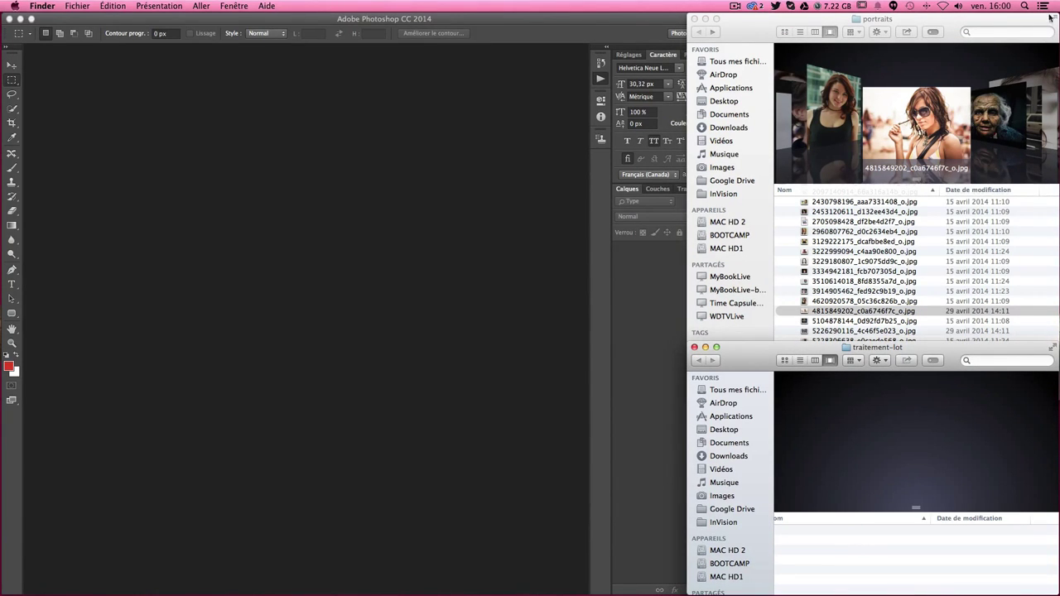
left_click(899, 26)
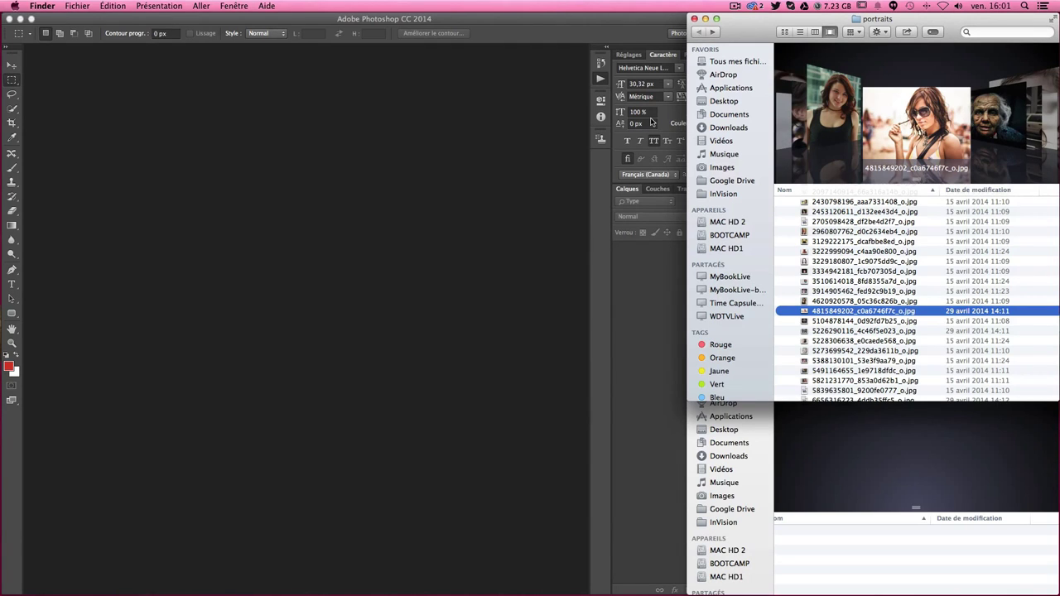
left_click(367, 125)
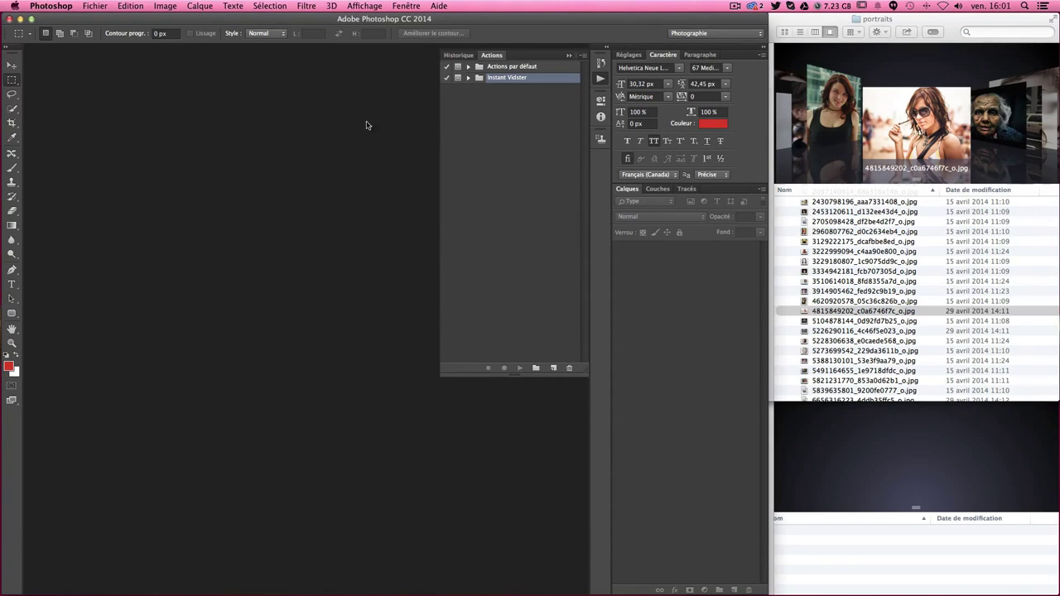
left_click(601, 80)
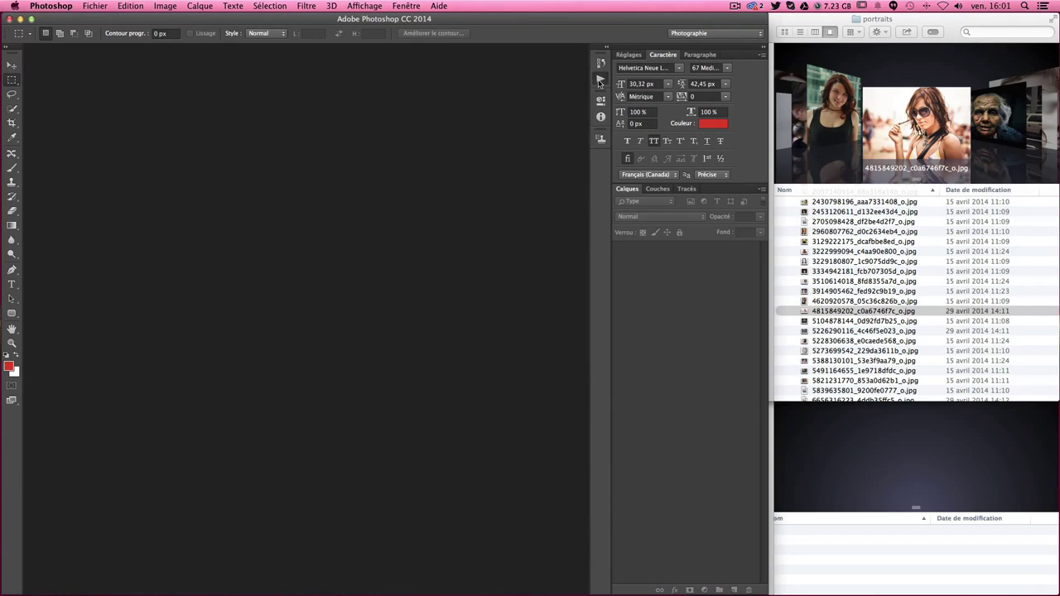
left_click(601, 81)
double_click(601, 80)
left_click(601, 80)
left_click(601, 81)
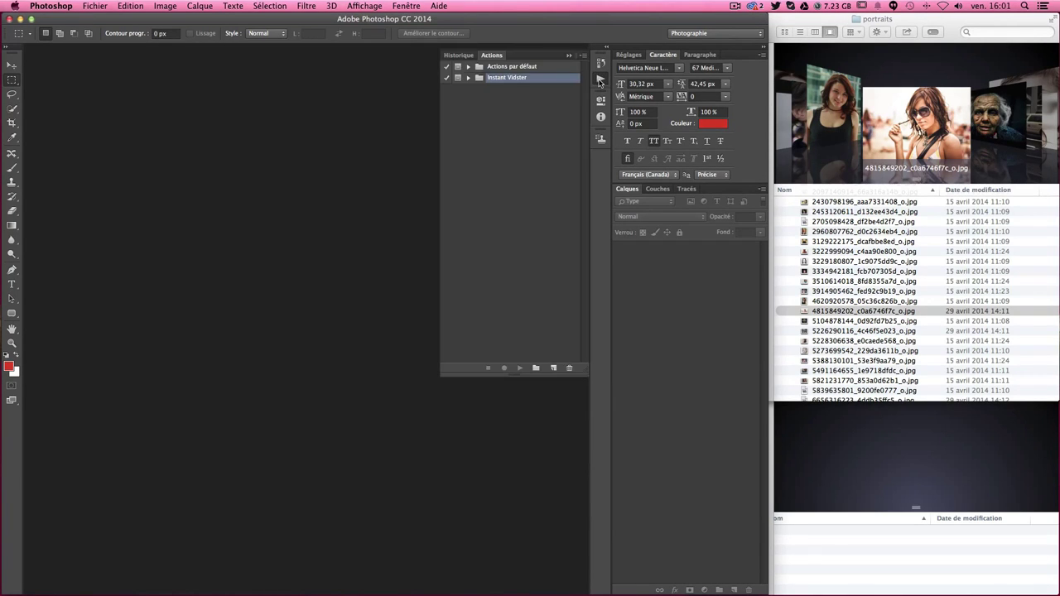
left_click(601, 80)
left_click(601, 80)
double_click(600, 80)
left_click(601, 78)
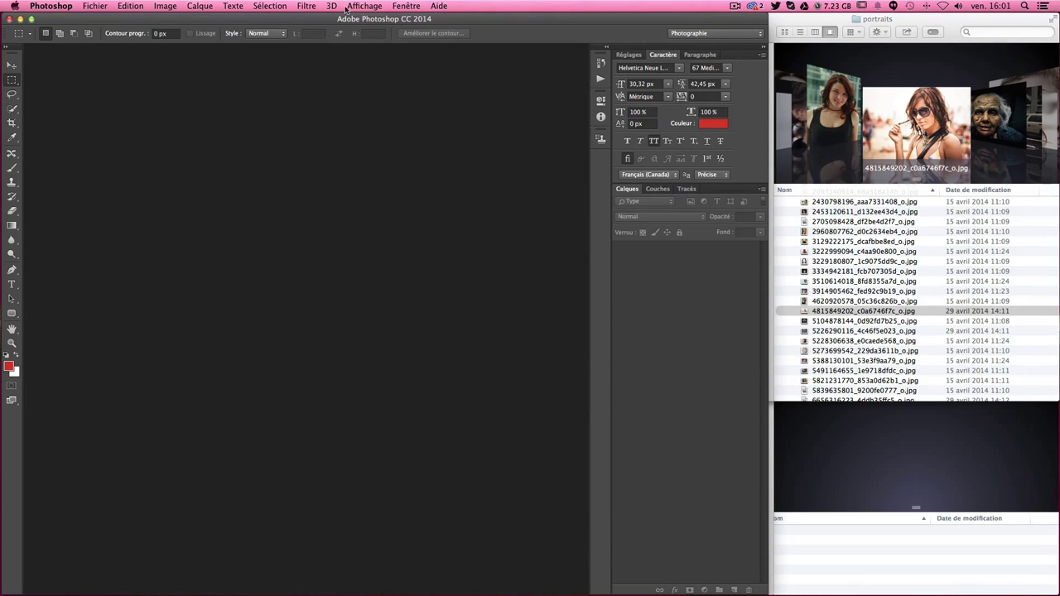
left_click(405, 6)
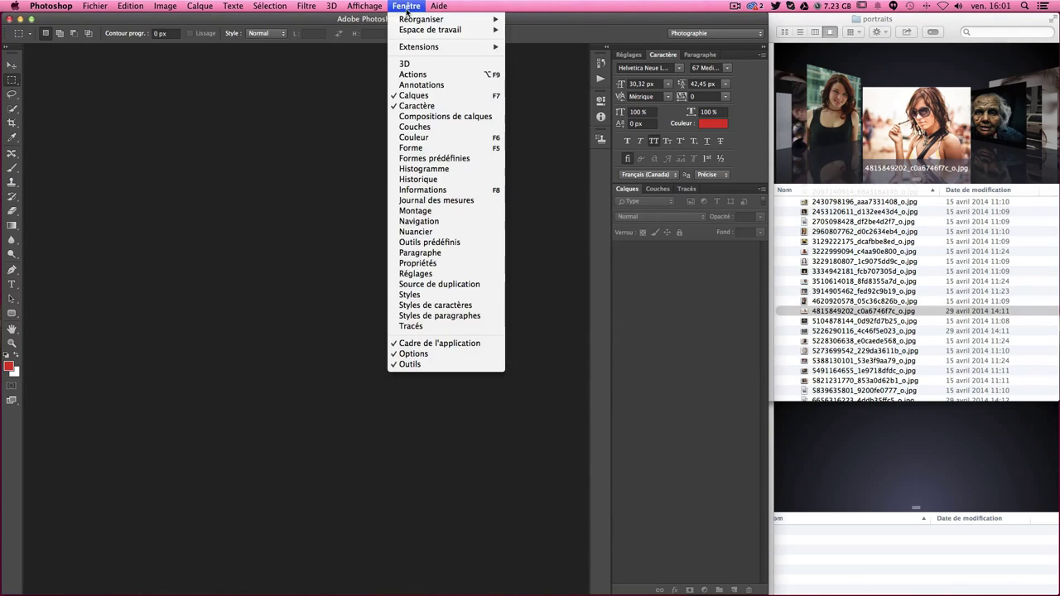
left_click(414, 75)
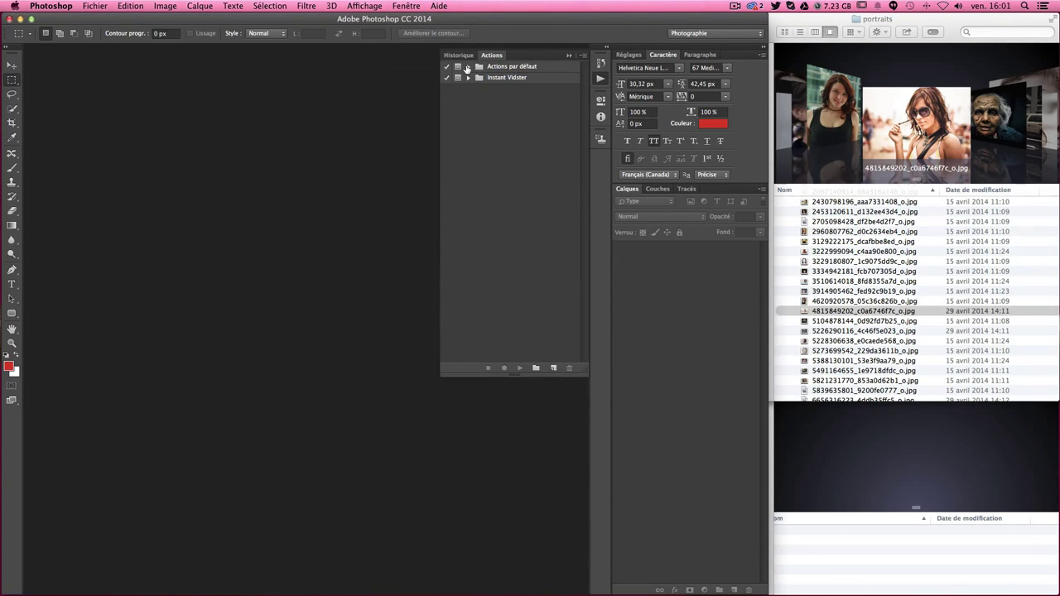
left_click(468, 67)
left_click(518, 71)
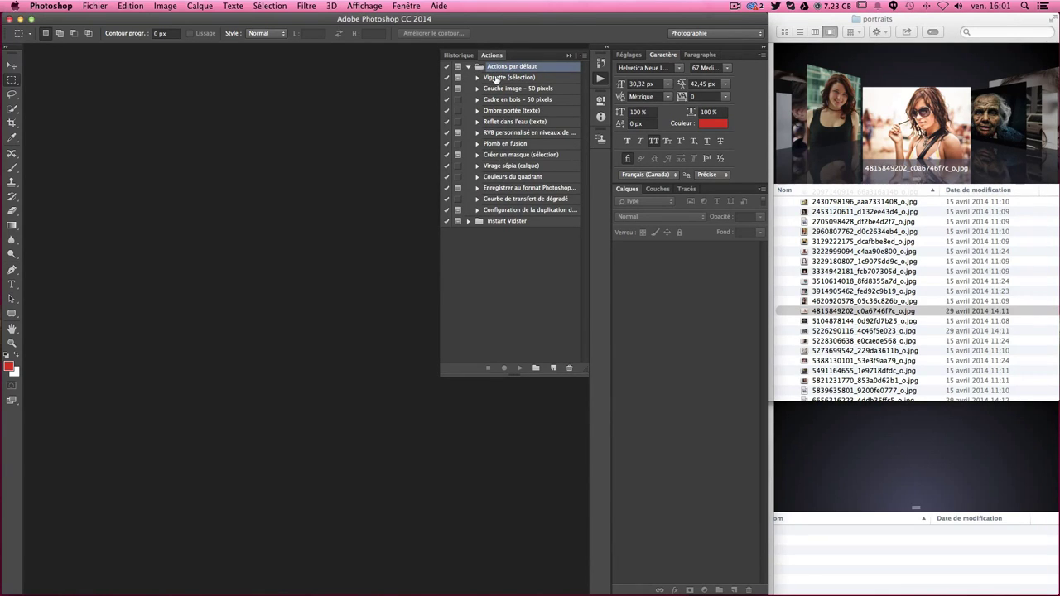
left_click(467, 67)
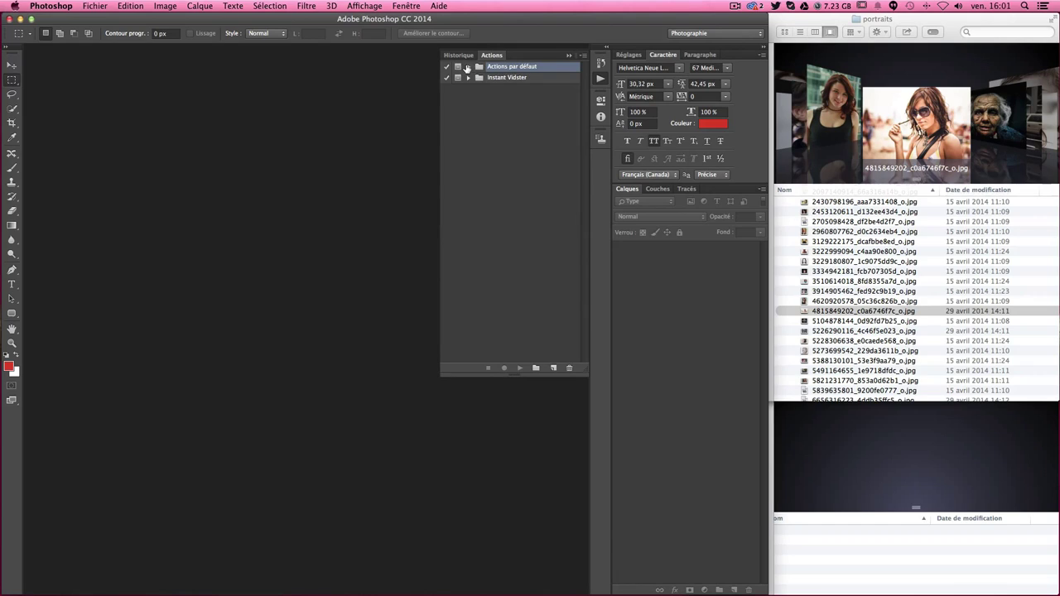
left_click(515, 130)
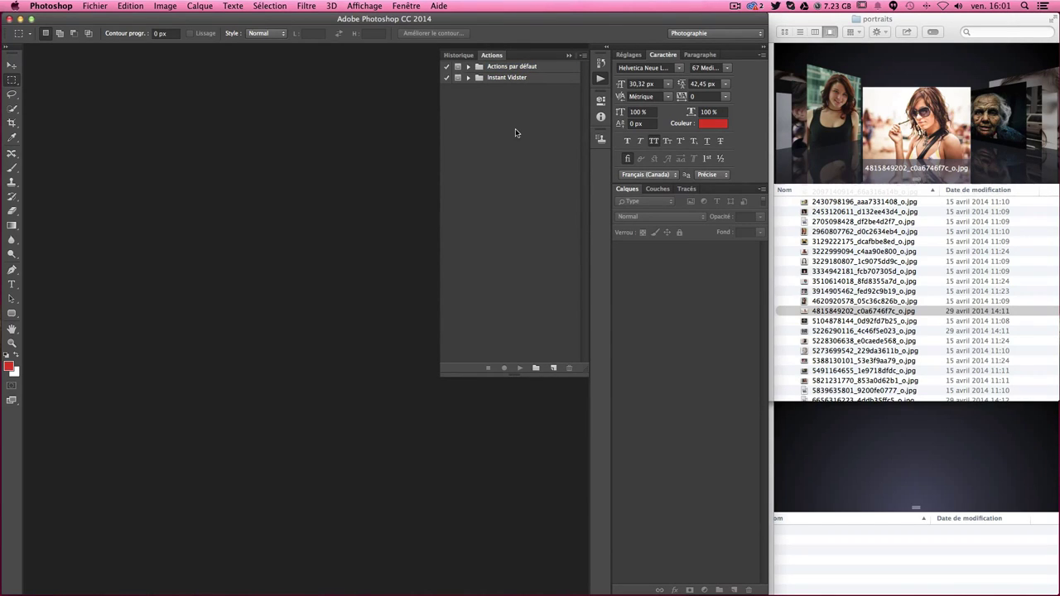
Create a new action set named 'Action damien' in the Actions panel
left_click(536, 368)
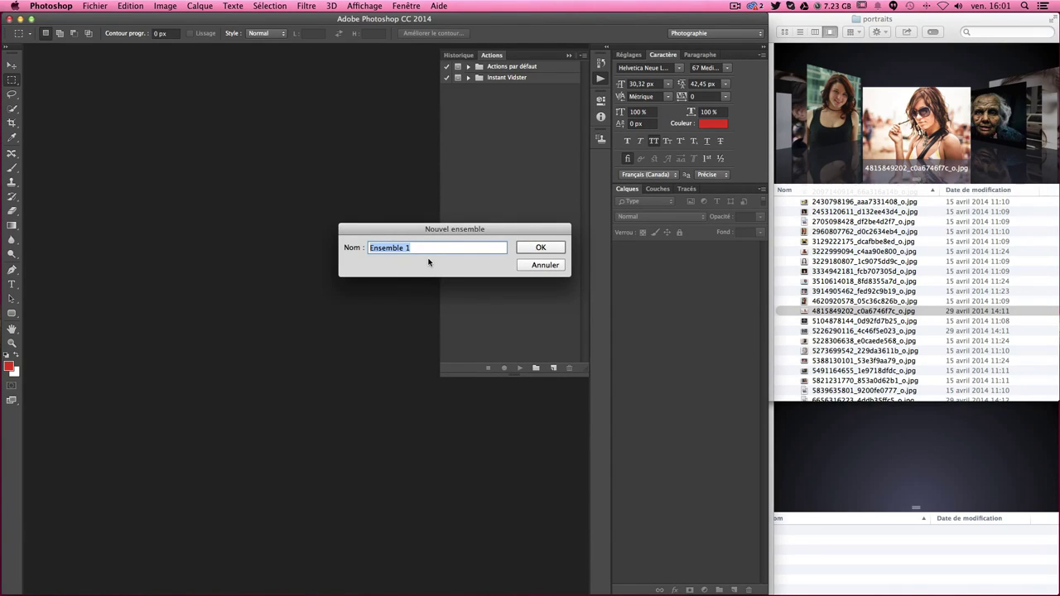
type("Act")
type("ion damien")
left_click(546, 248)
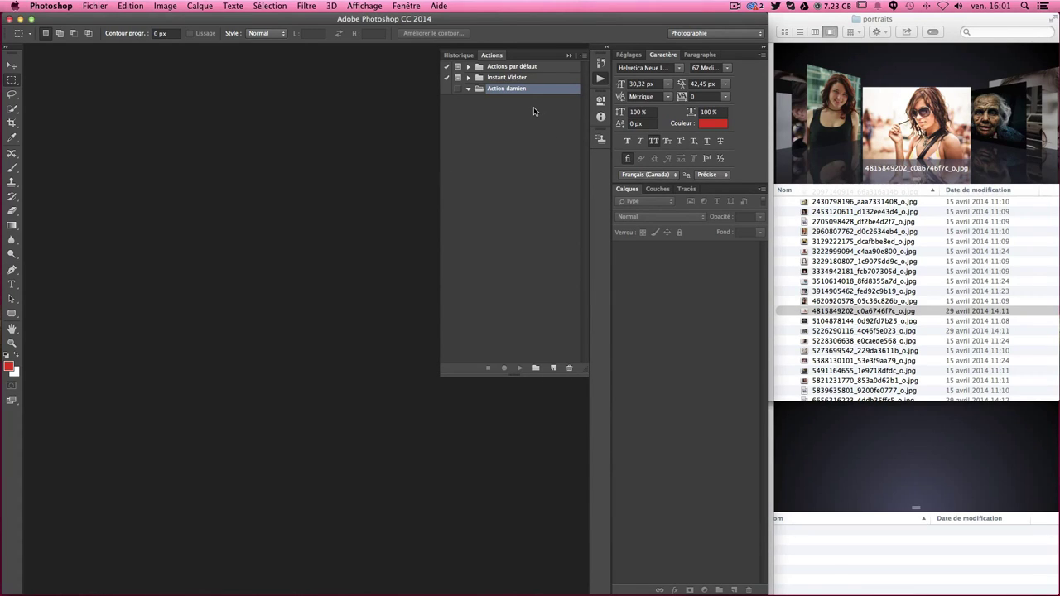
left_click(554, 369)
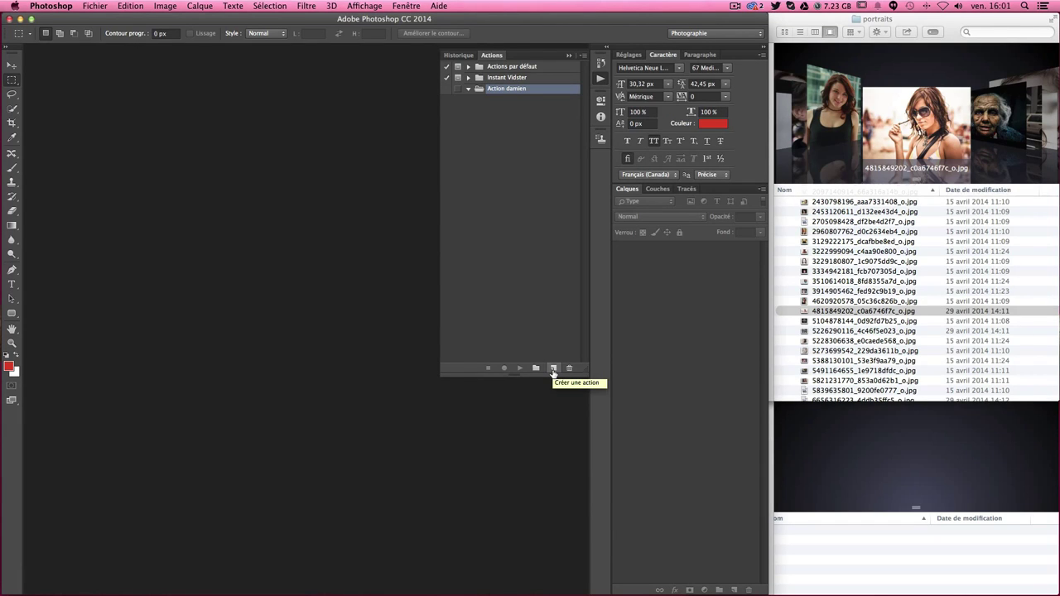
Name the new action rednb1100 in the Action damien set, with no shortcut key
left_click(552, 370)
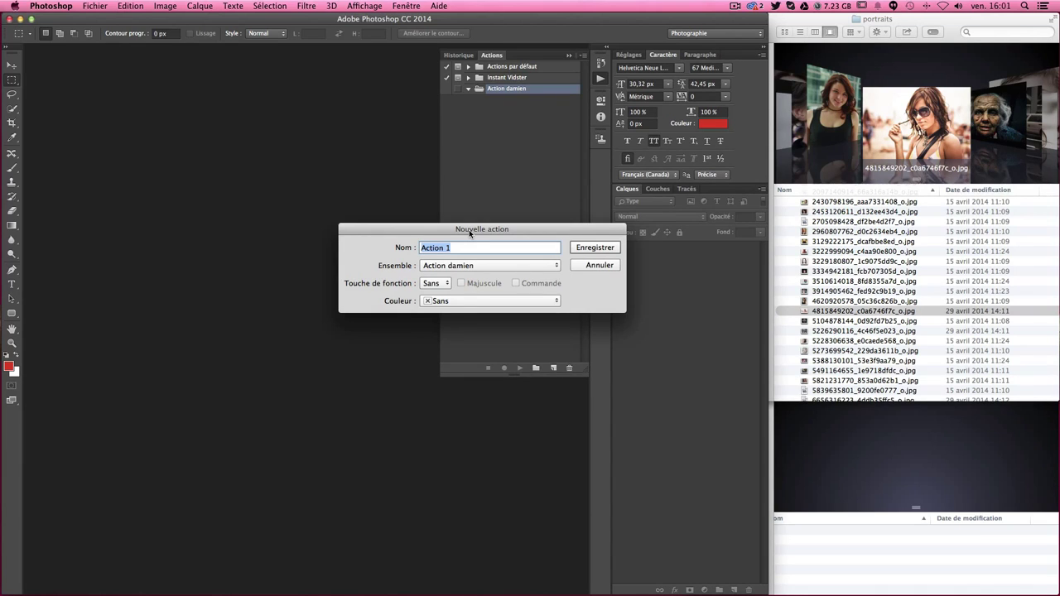
type("red")
key("BackSpace")
type("nb")
type("1100")
left_click(464, 265)
left_click(464, 265)
left_click(446, 285)
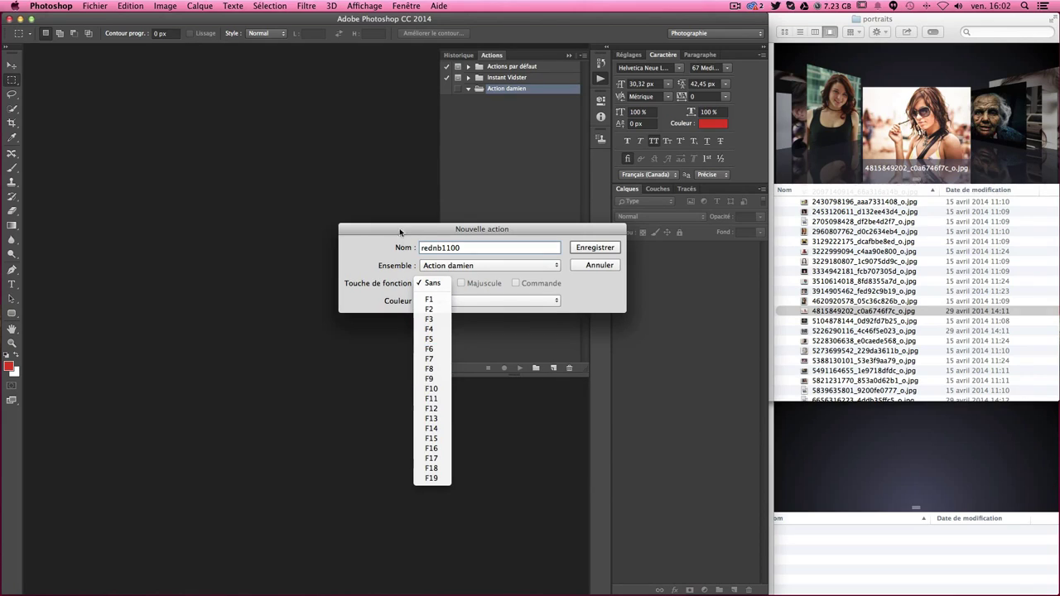
left_click(428, 240)
Give the rednb1100 action the Rouge colour label and start recording
left_click(439, 302)
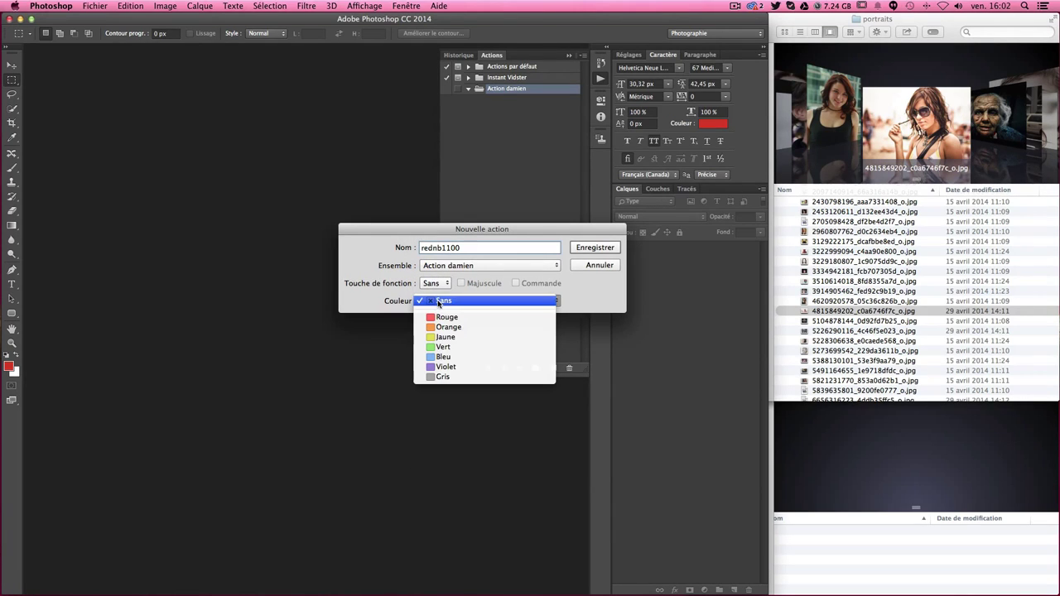
left_click(452, 319)
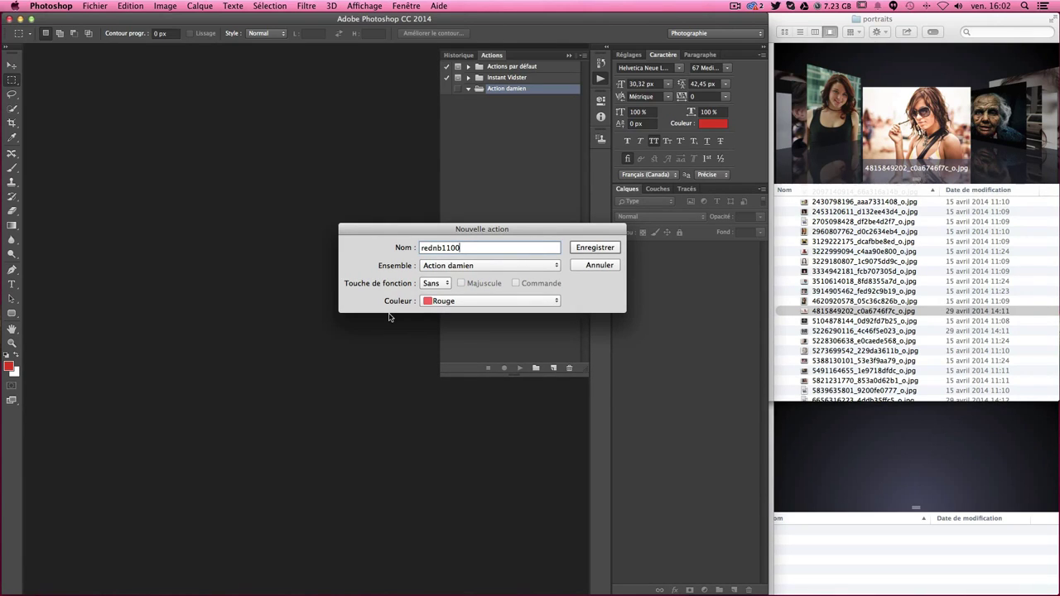
left_click(463, 301)
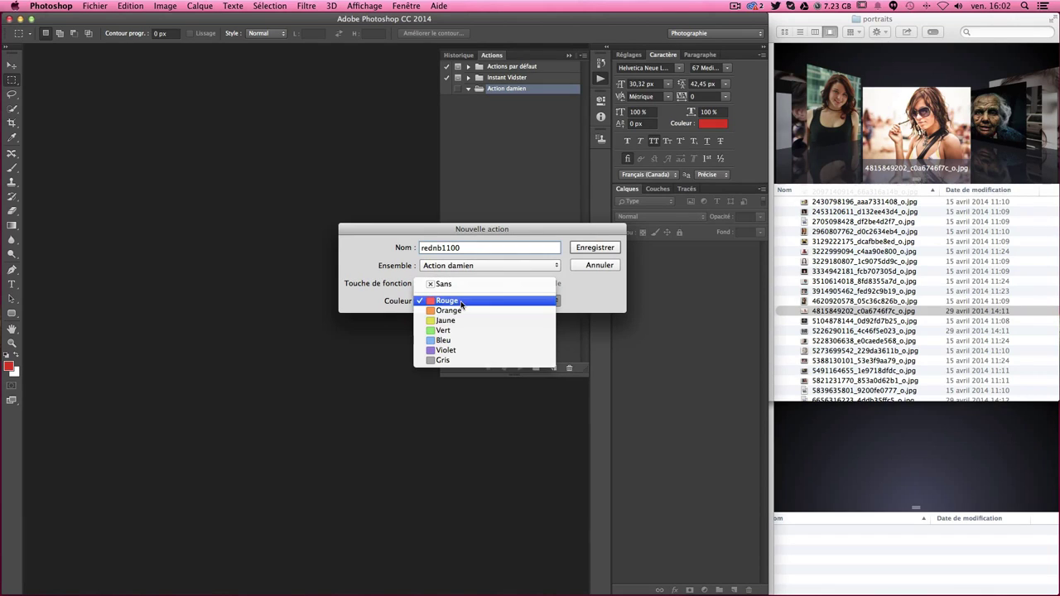
left_click(451, 311)
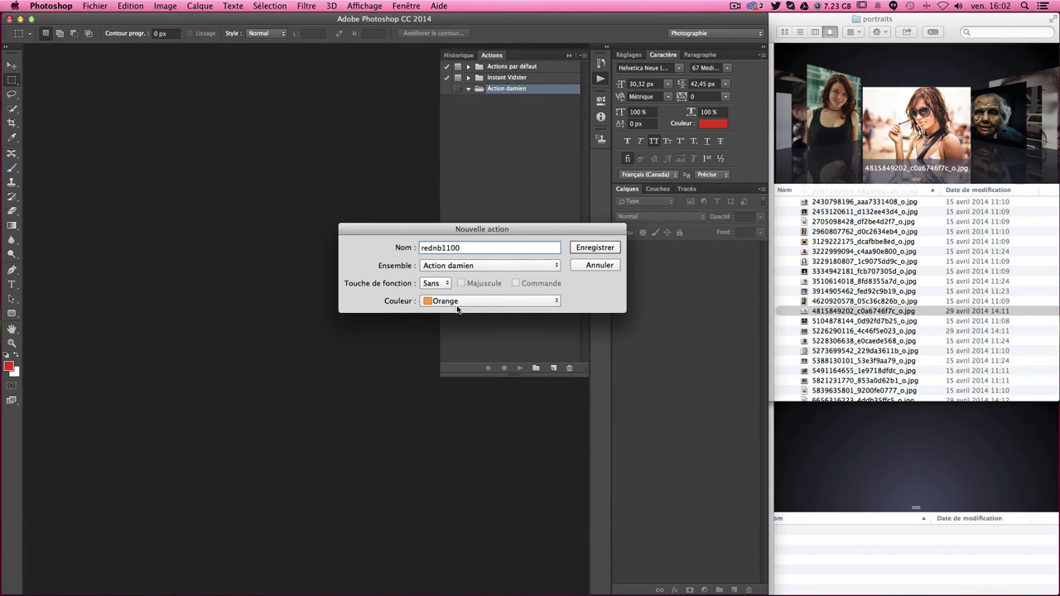
left_click(455, 304)
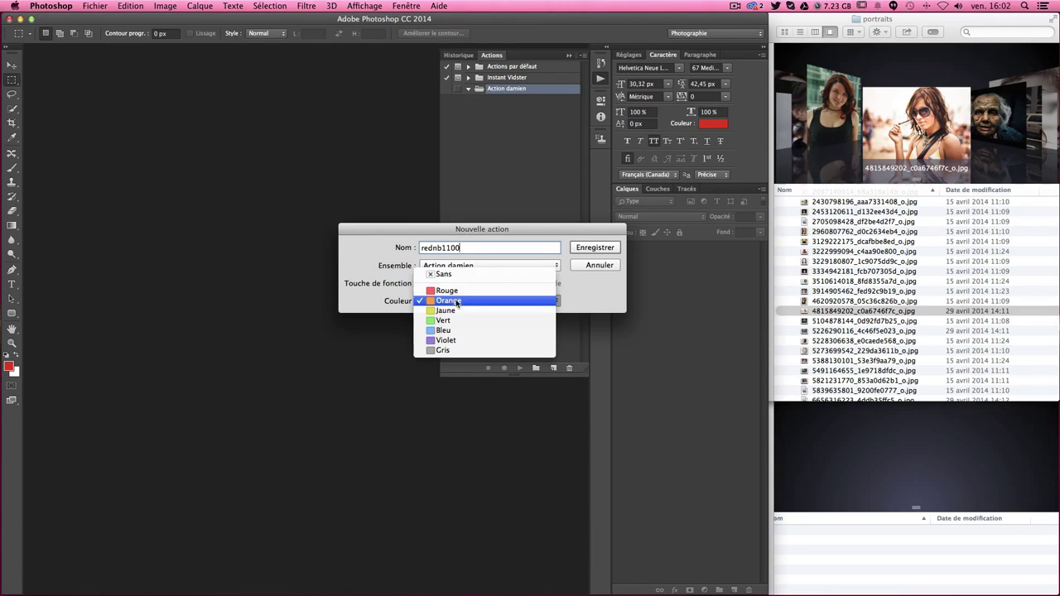
left_click(457, 290)
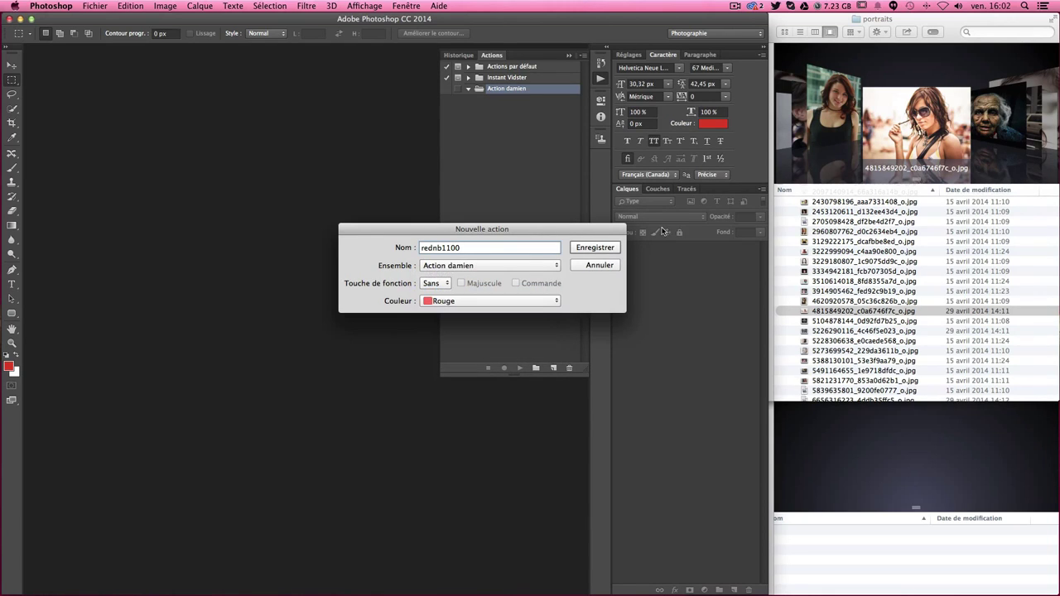
left_click(600, 250)
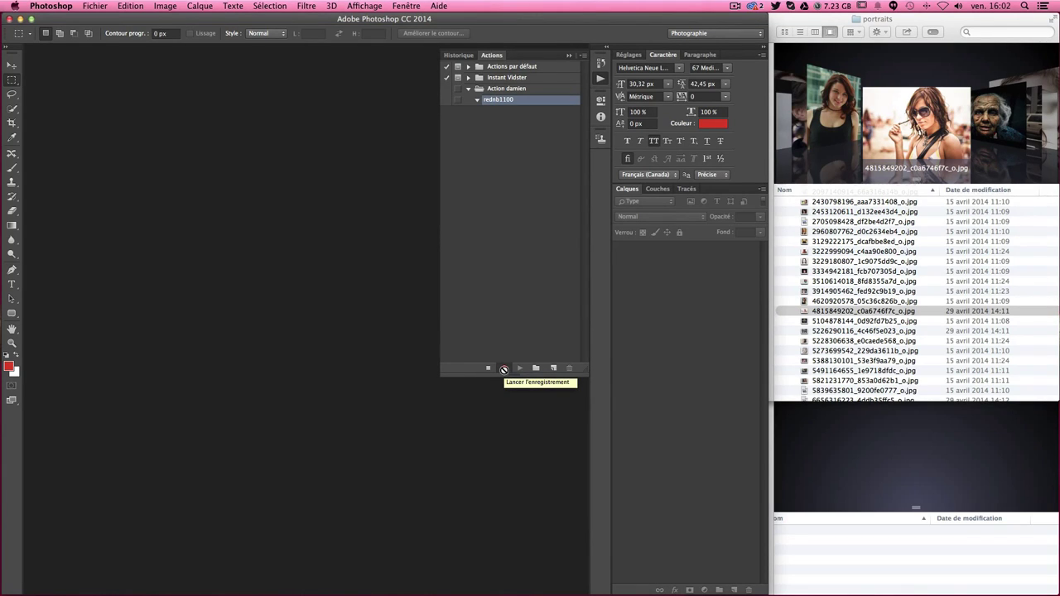
Stop recording rednb1100 and select the old-woman portrait in Finder
left_click(488, 368)
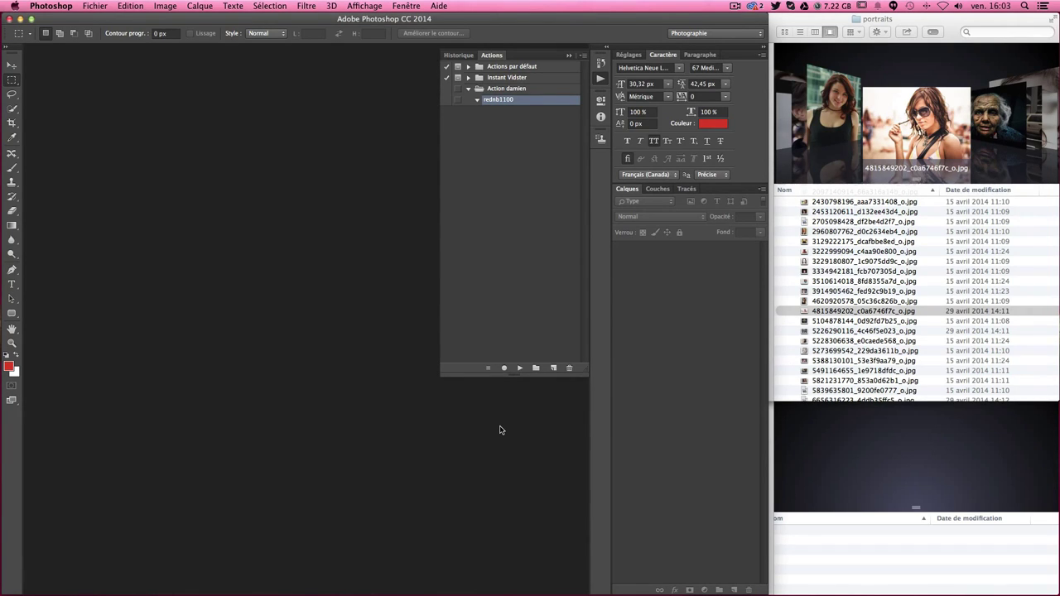
left_click(505, 368)
left_click(488, 367)
left_click(1004, 132)
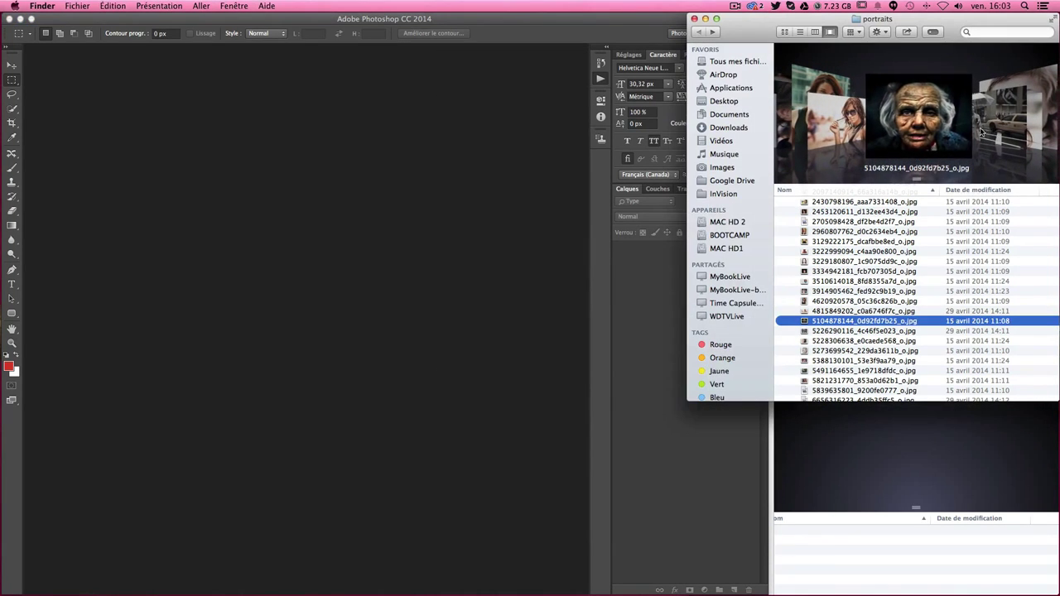
right_click(823, 319)
mouse_move(696, 335)
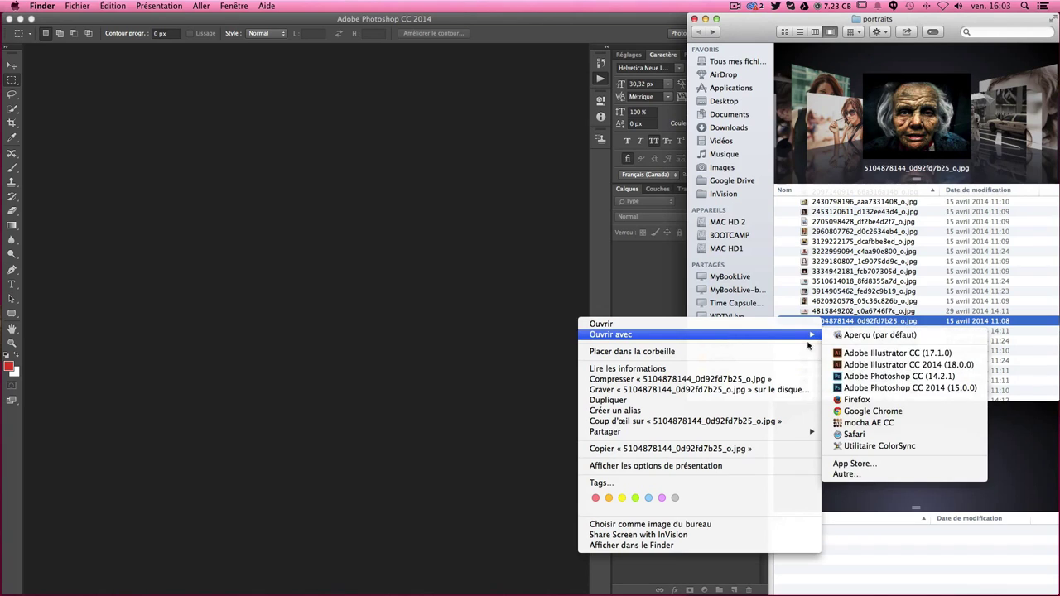
left_click(878, 388)
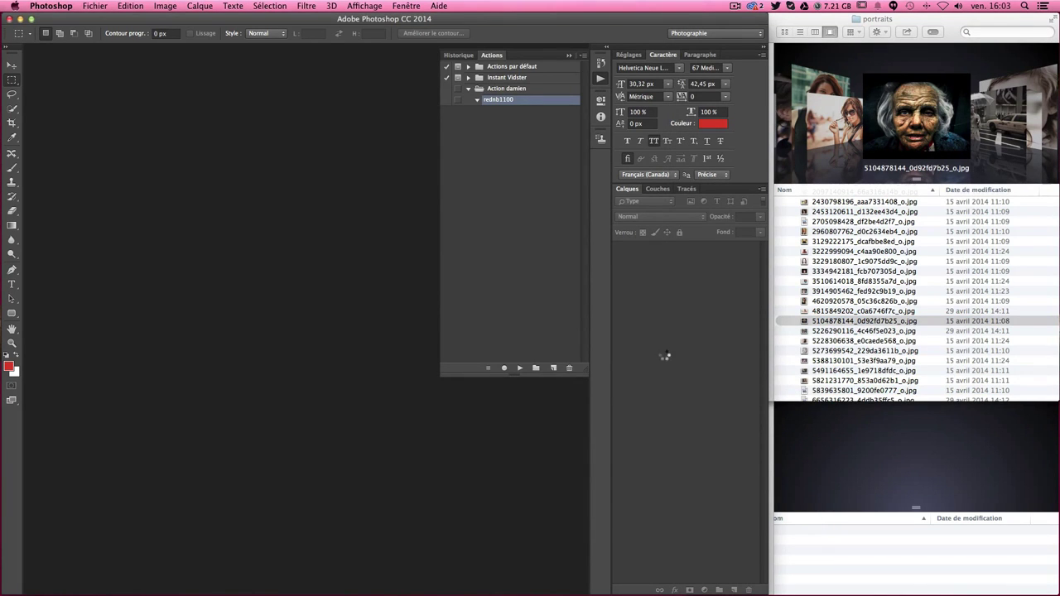
left_click(664, 353)
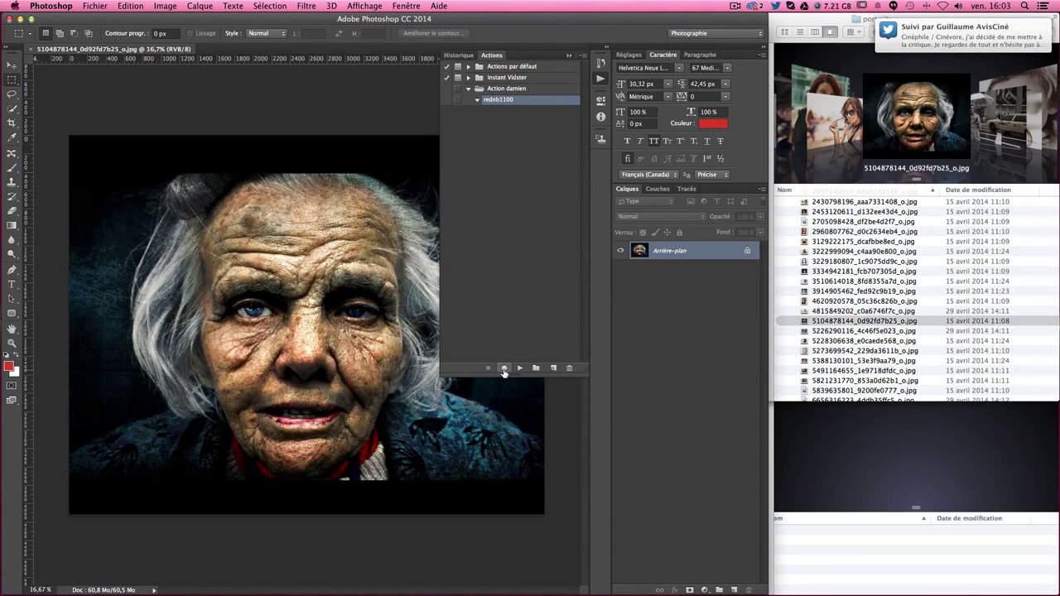
left_click(504, 369)
Resize the portrait to 1100 pixels wide with Taille de l'image and zoom in twice
left_click(165, 7)
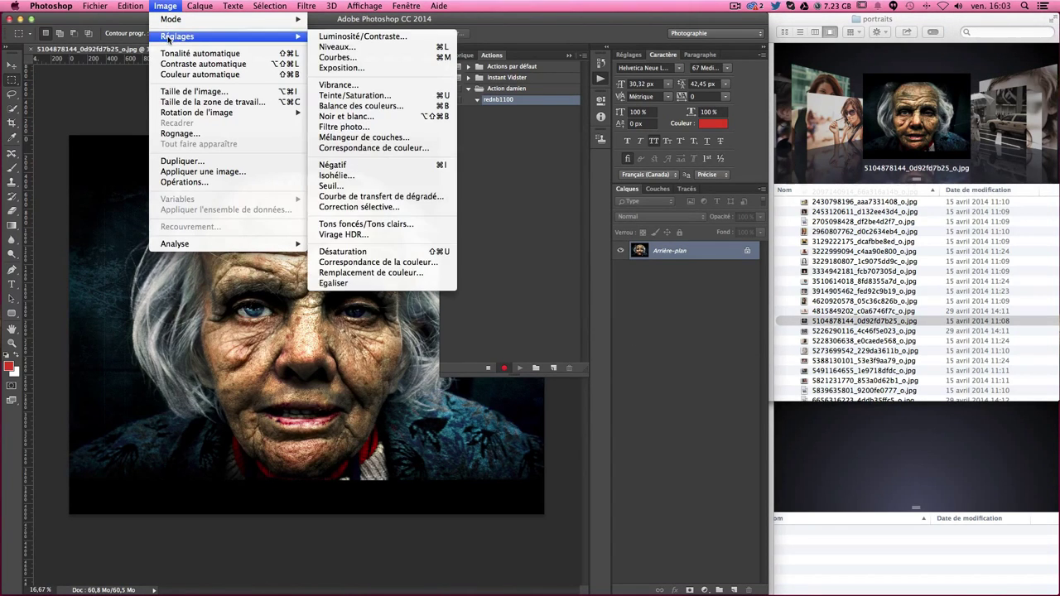
left_click(193, 91)
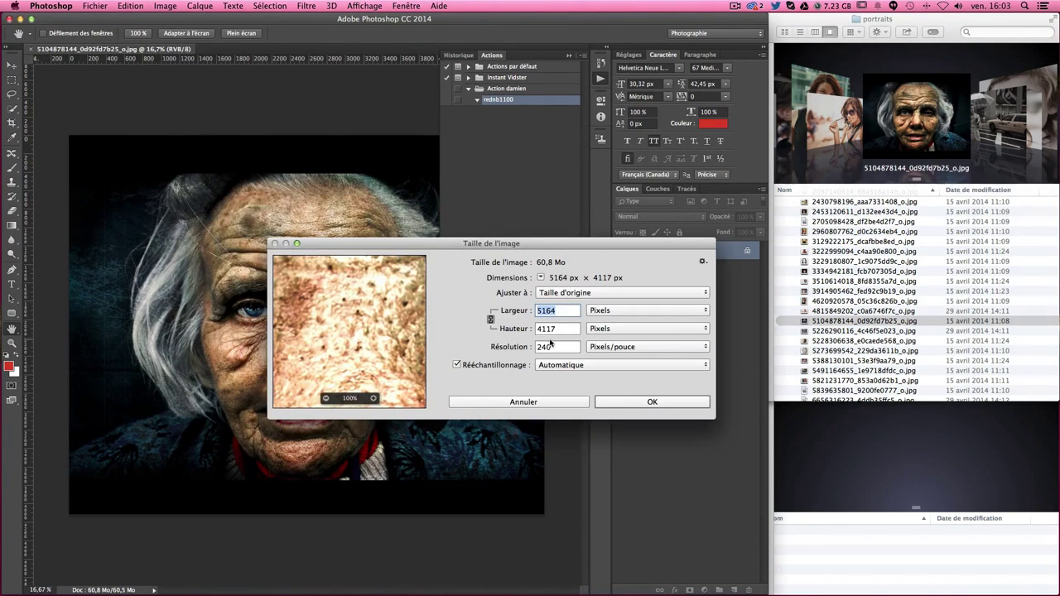
type("11")
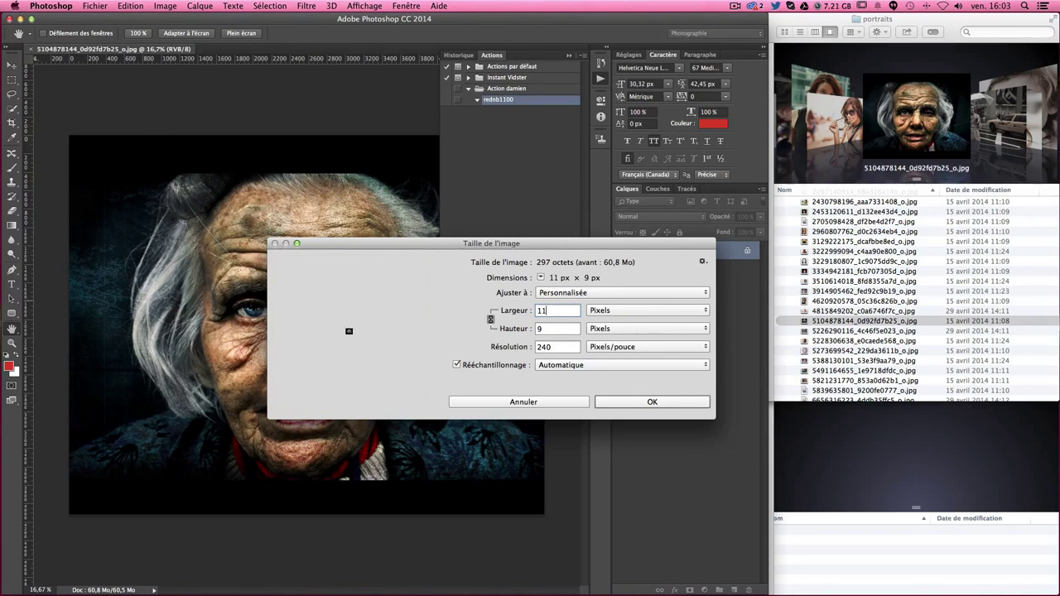
type("00")
key("Return")
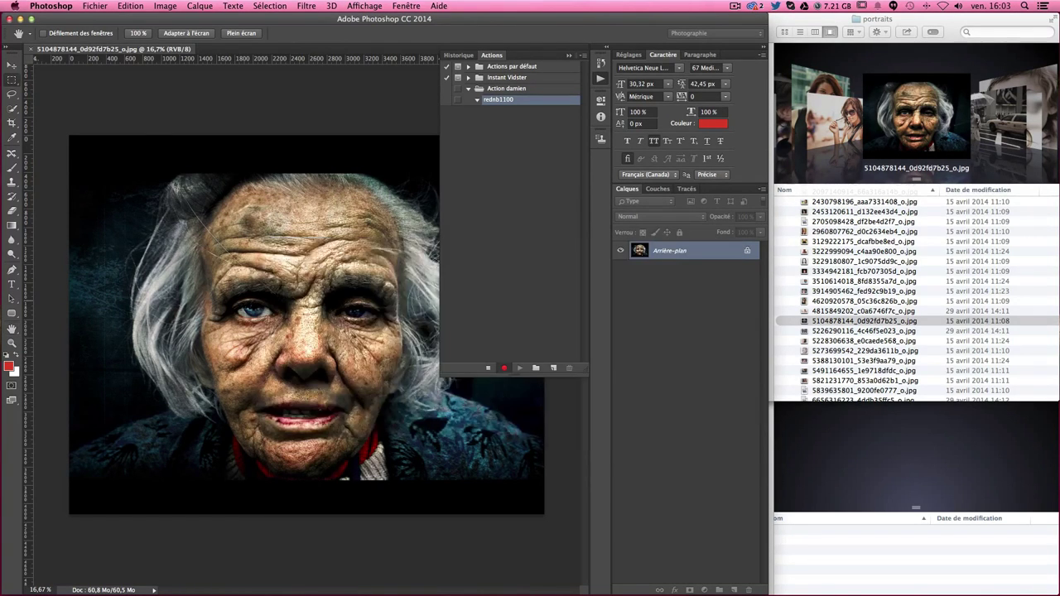
key("super+plus")
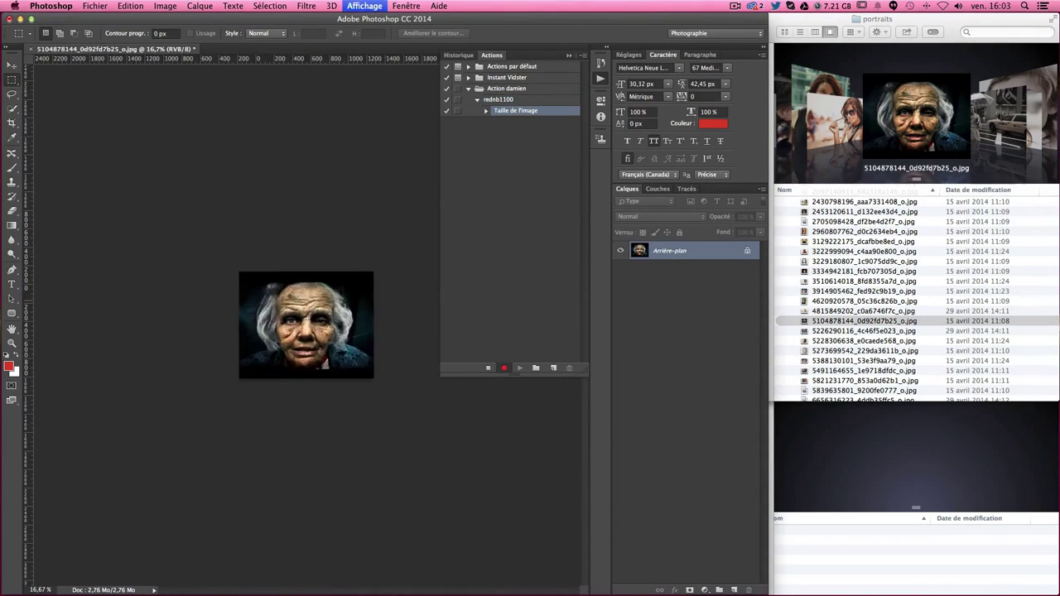
key("super+plus")
key("super+plus")
key("super+plus")
key("super+plus")
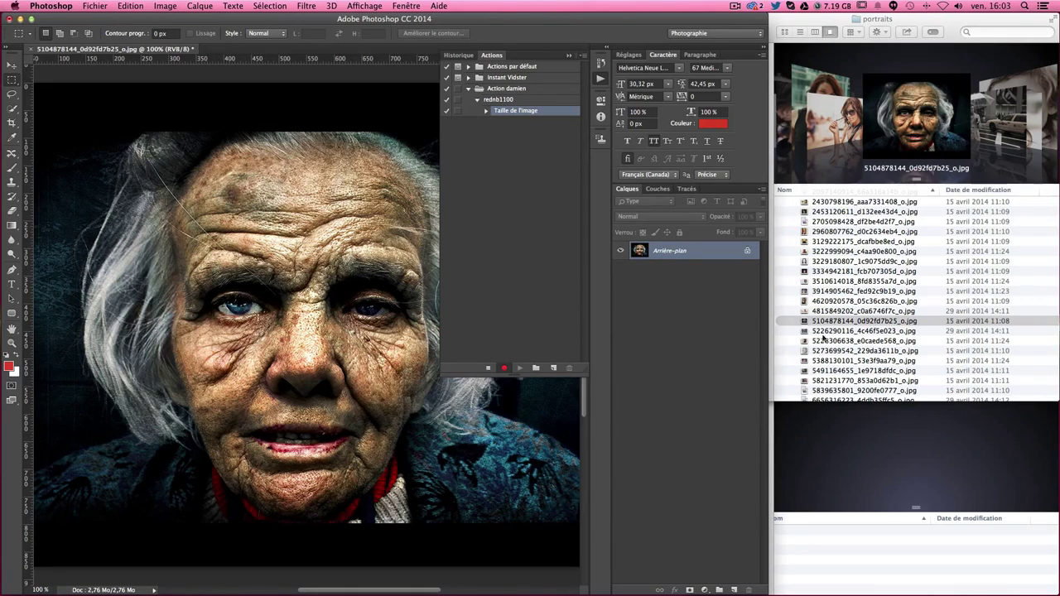
Add a Noir et blanc adjustment layer and bring the Actions panel back
left_click(704, 590)
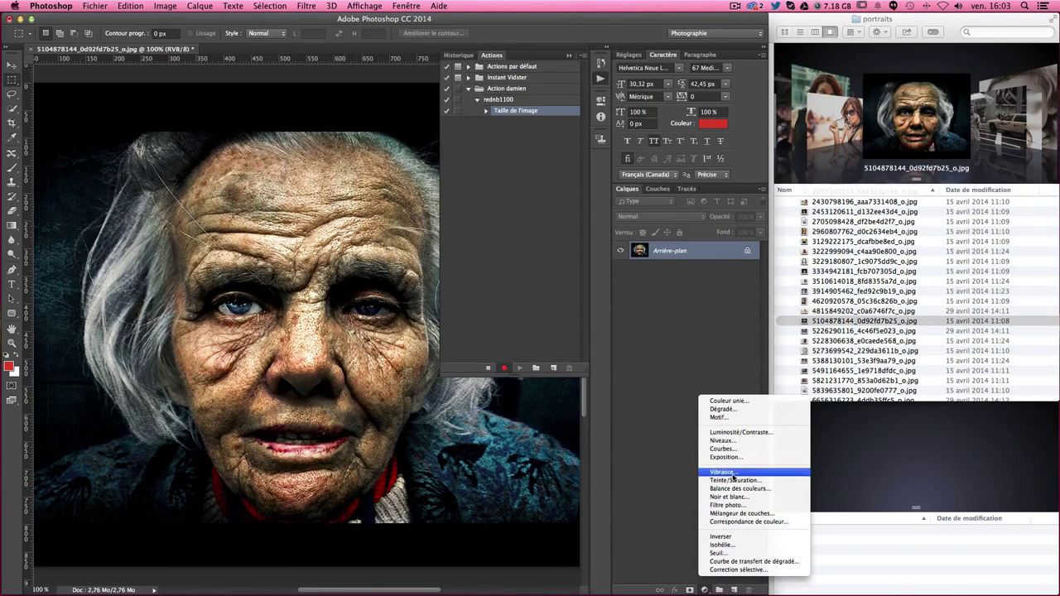
left_click(731, 498)
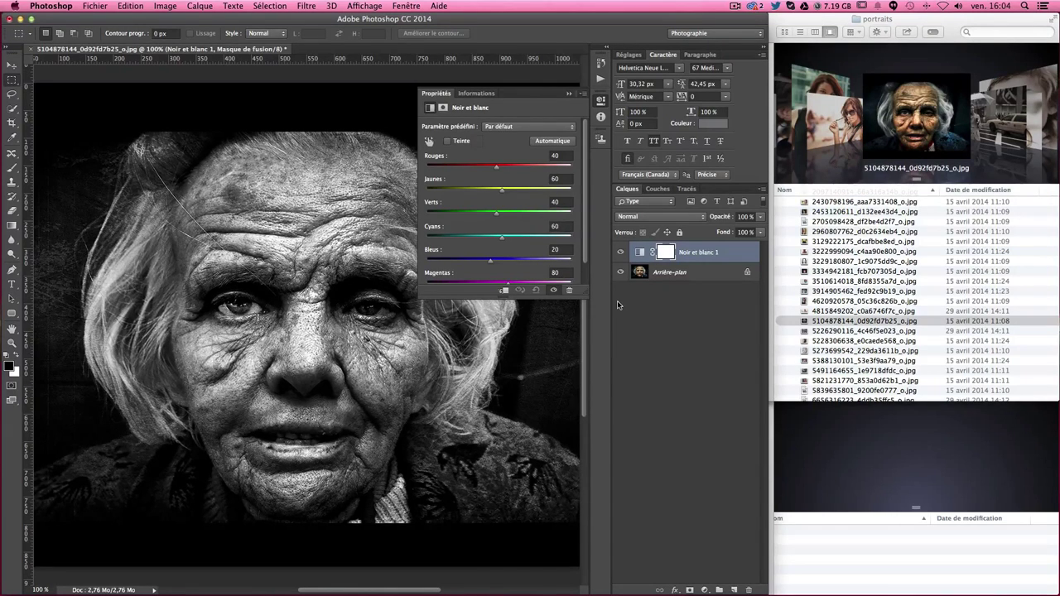
left_click(601, 79)
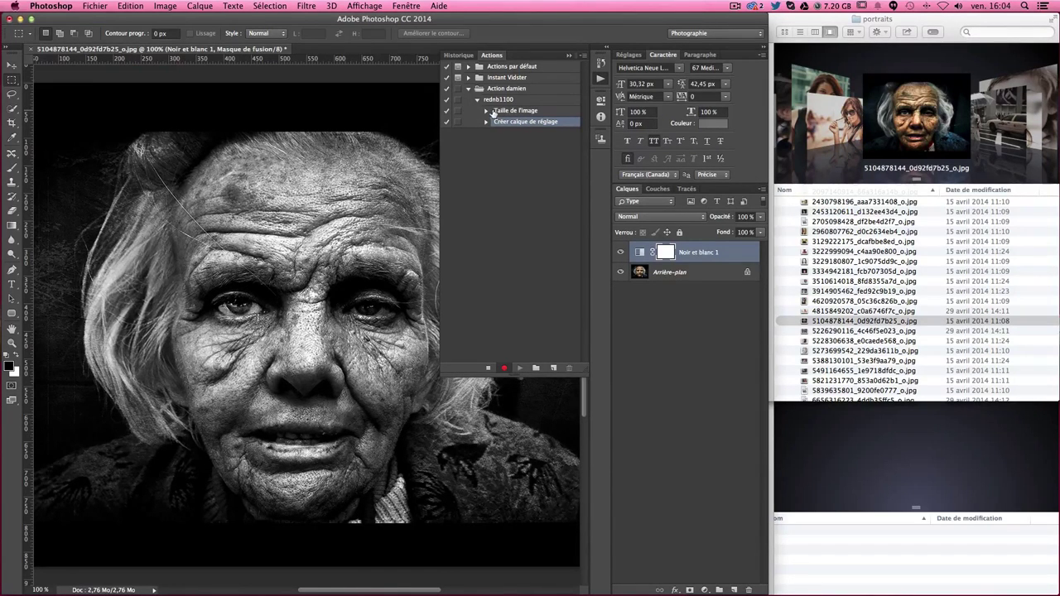
Inspect the recorded resize and Noir et blanc steps, then select the Arrière-plan layer
left_click(486, 112)
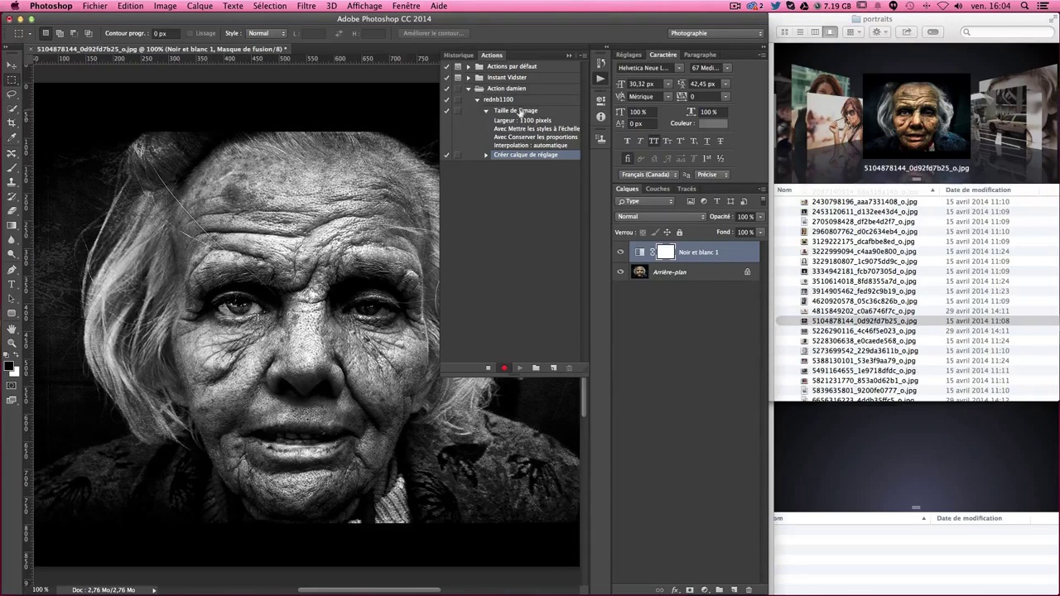
left_click(486, 112)
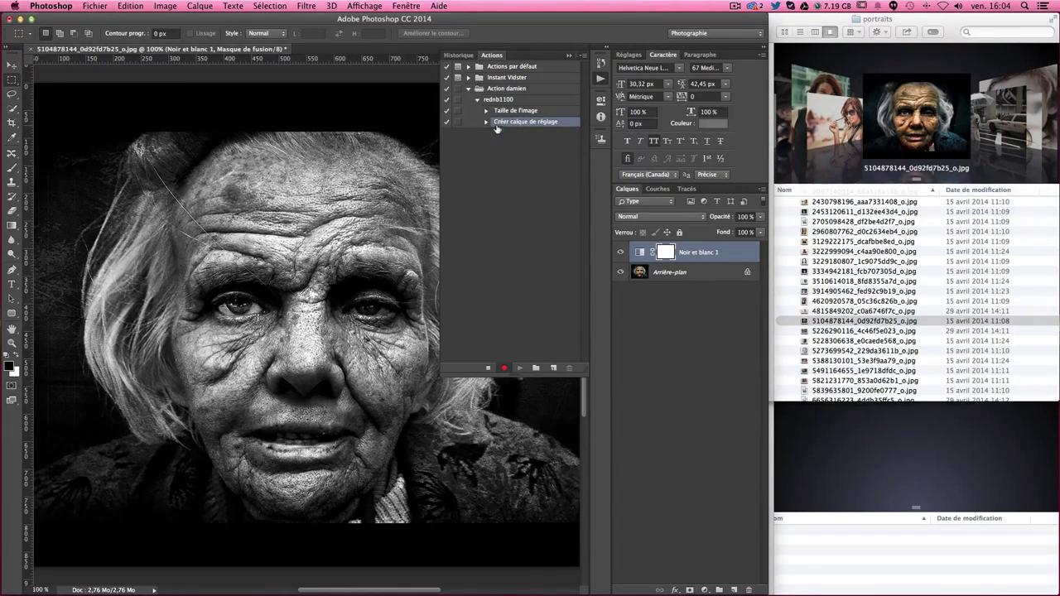
left_click(486, 122)
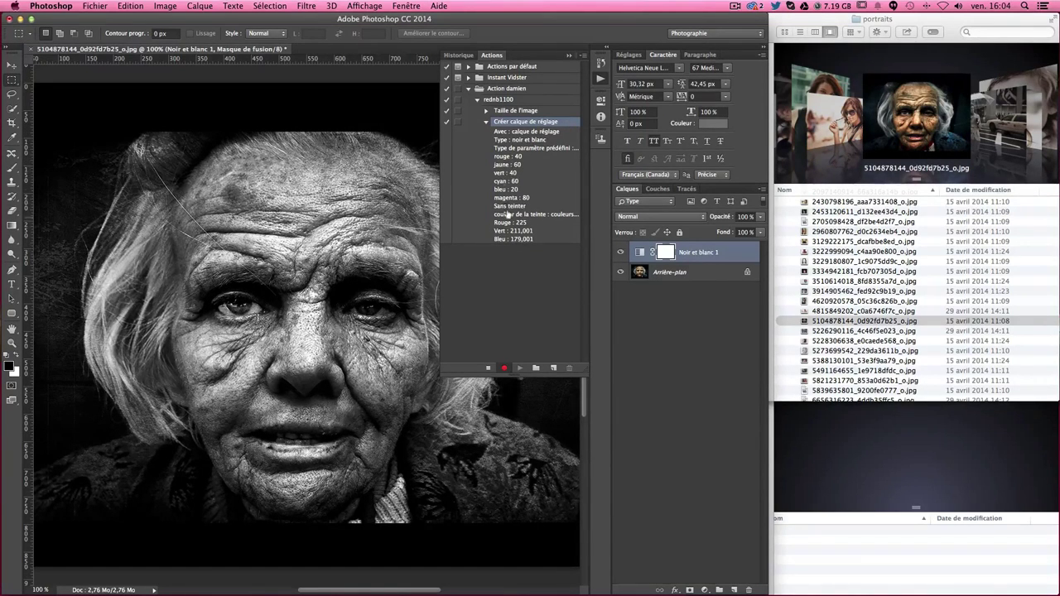
left_click(486, 123)
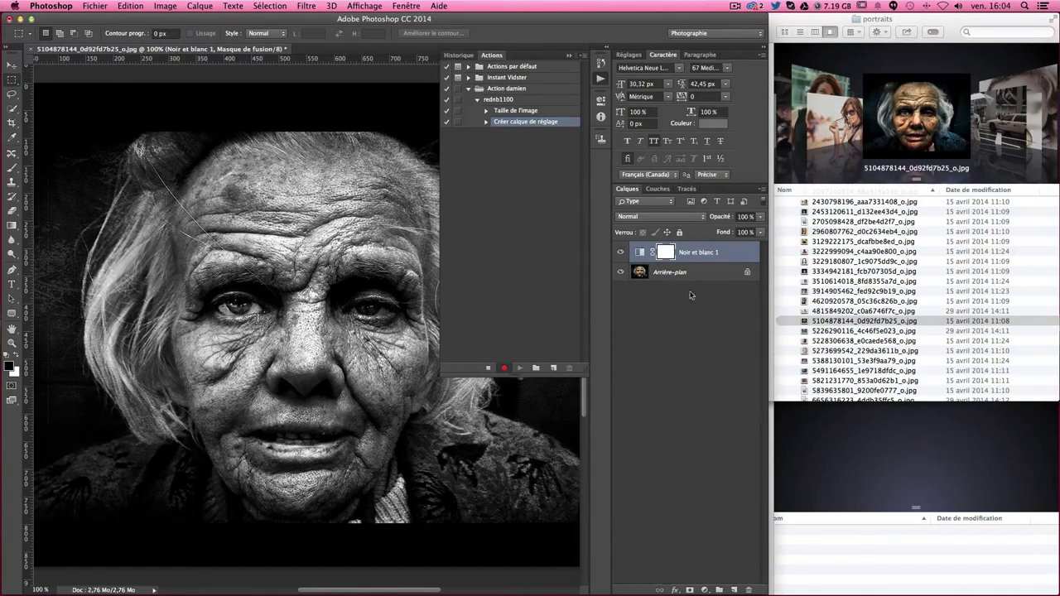
left_click(663, 280)
Convert the background into Calque 0 and add Gaussian noise of amount 8 to it
double_click(704, 278)
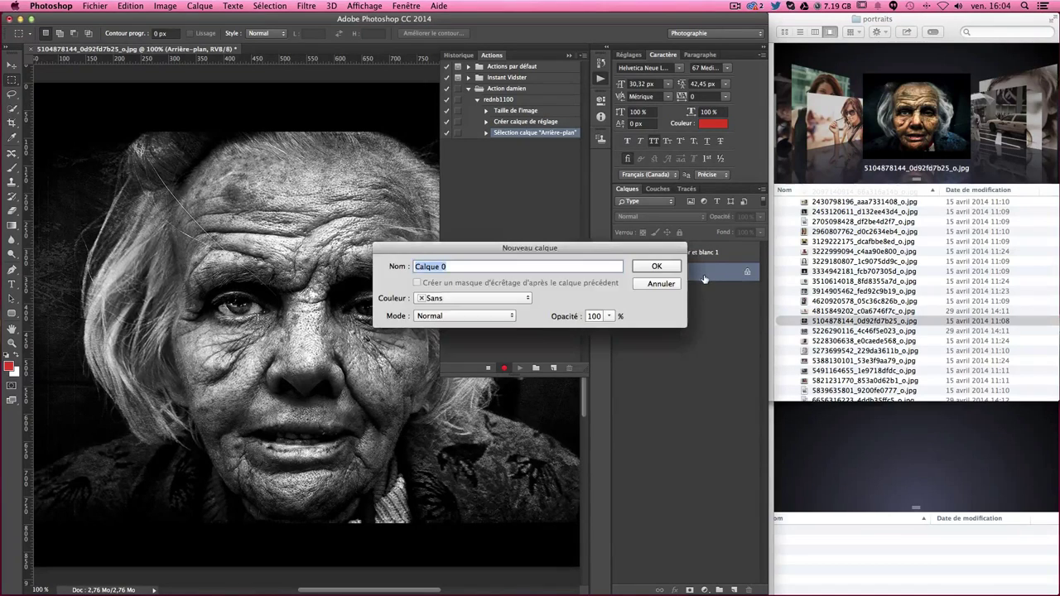
key("Return")
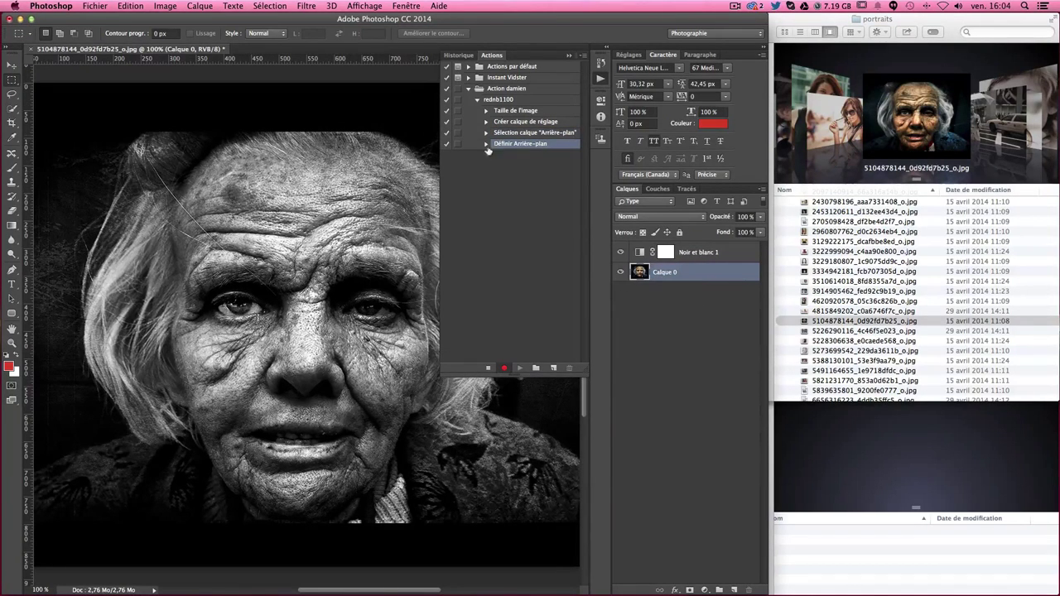
left_click(307, 7)
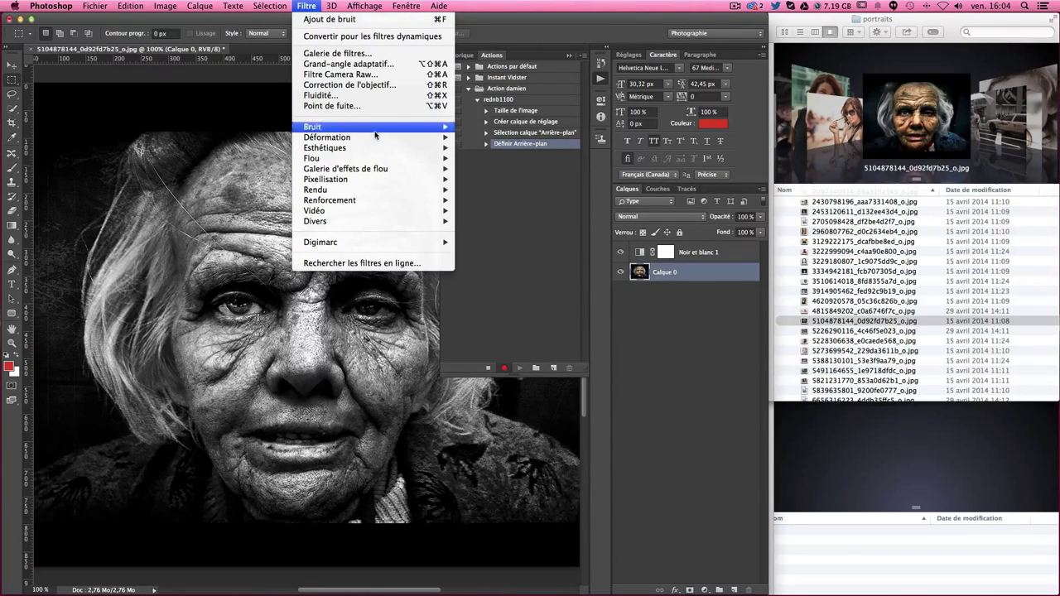
mouse_move(373, 127)
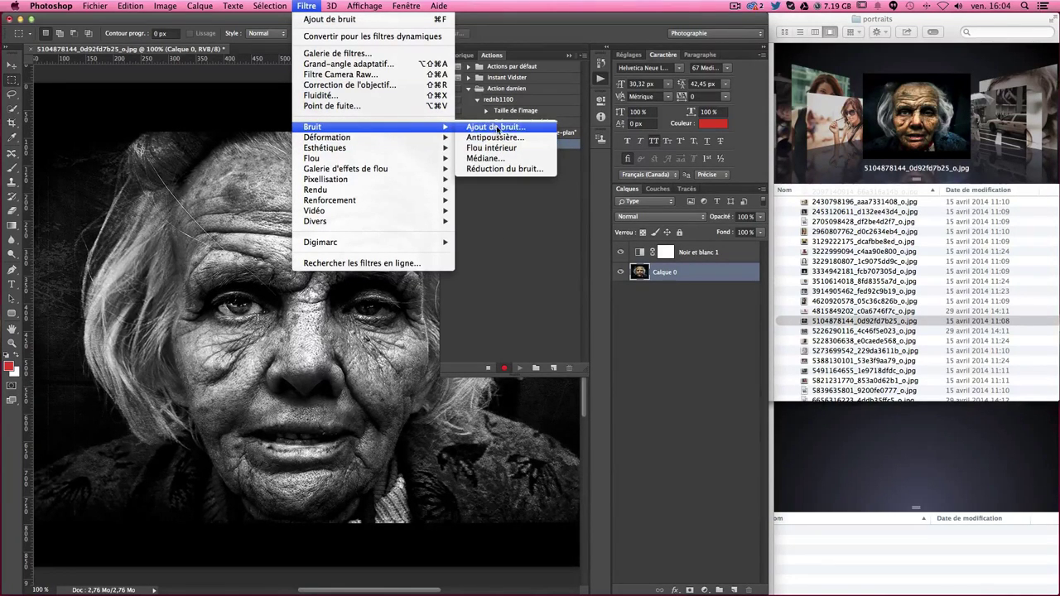
left_click(484, 128)
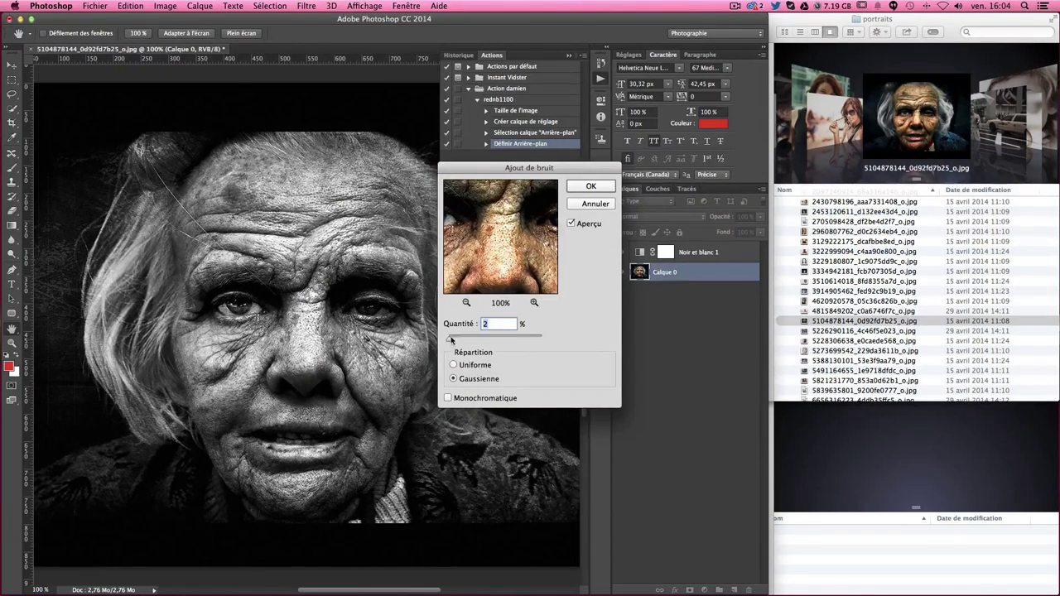
mouse_move(449, 339)
left_mouse_down()
mouse_move(461, 340)
mouse_move(451, 339)
left_mouse_up()
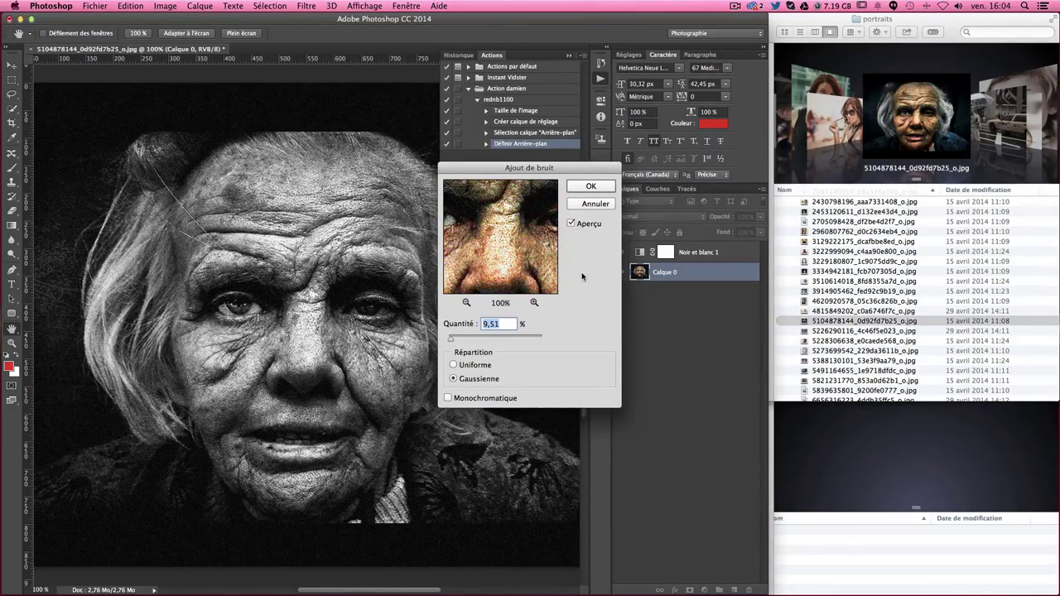
type("8")
left_click(592, 186)
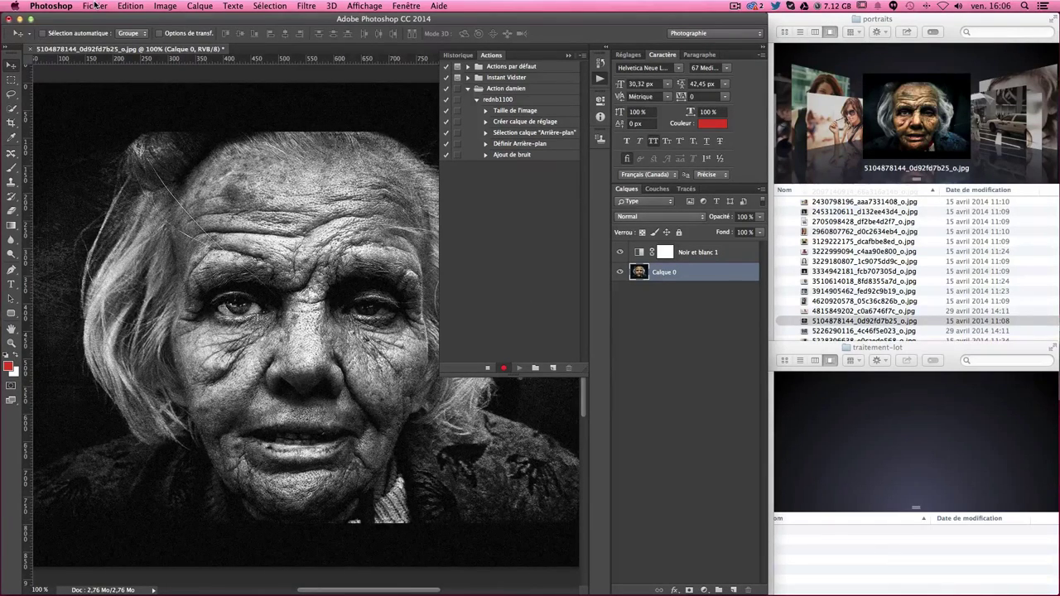
Save the portrait as a quality-12 JPEG copy in the Desktop traitement-lot folder
left_click(94, 5)
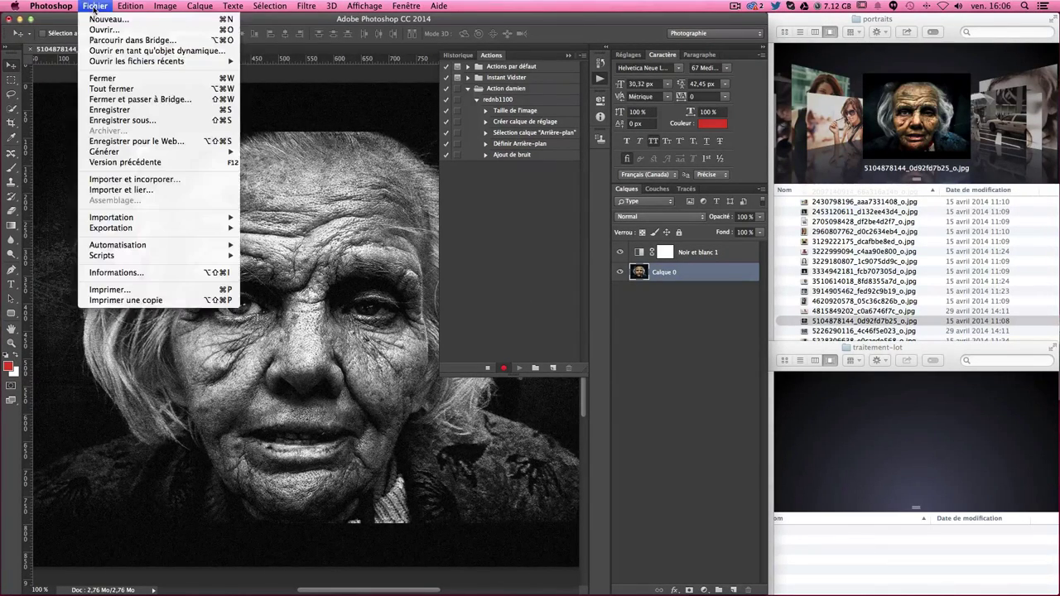
left_click(152, 122)
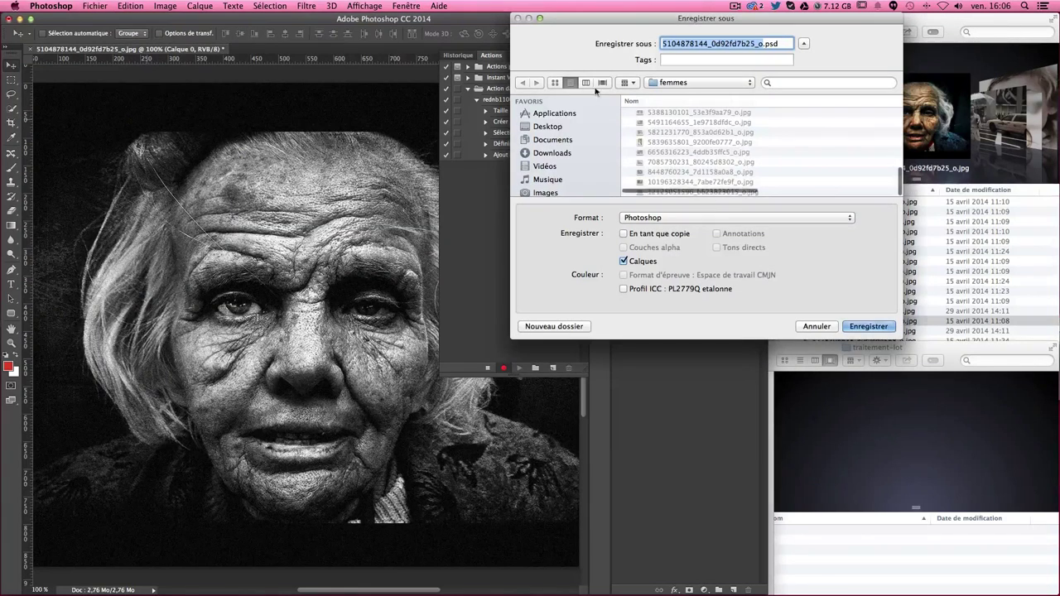
left_click(552, 129)
scroll(696, 161, "down", 5)
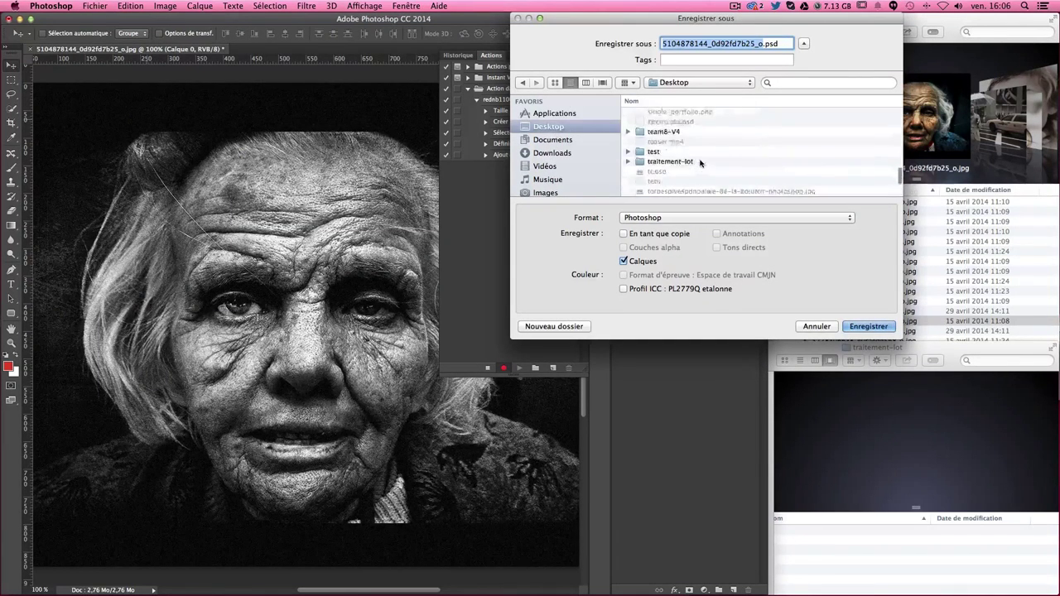
scroll(688, 164, "down", 5)
double_click(686, 164)
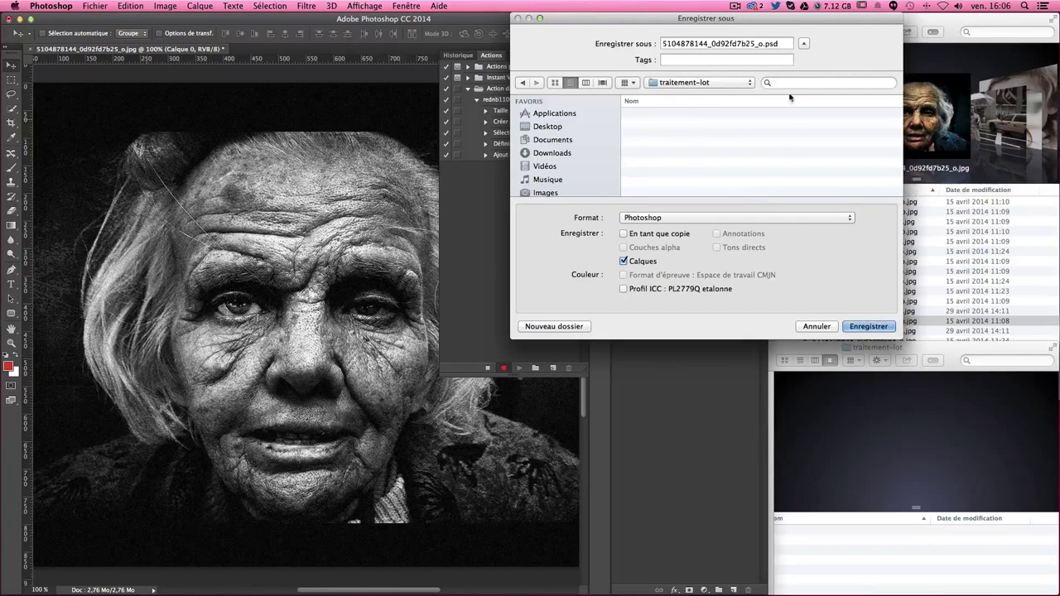
left_click(664, 219)
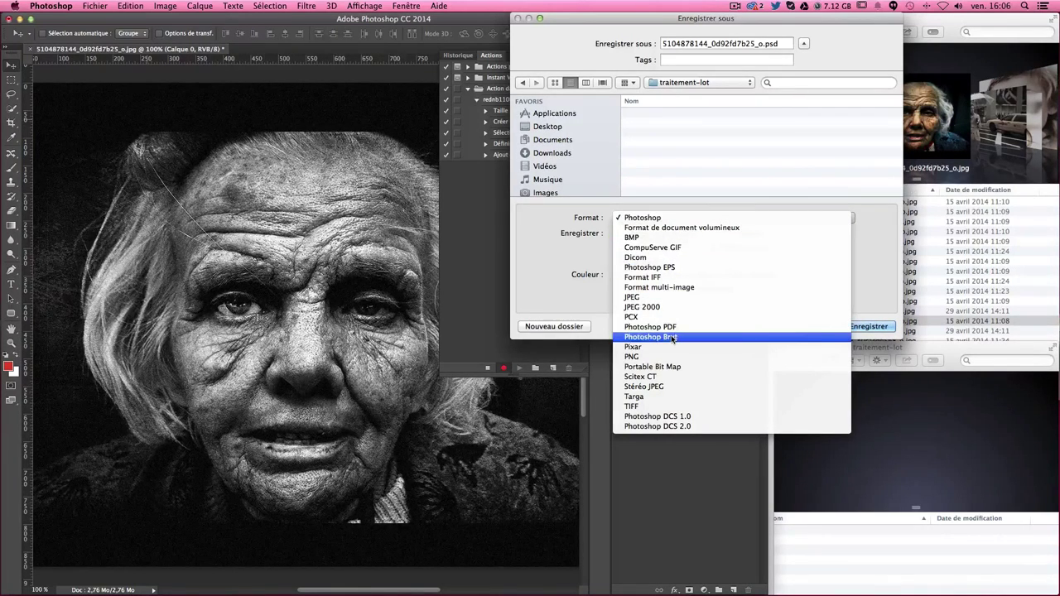
left_click(667, 298)
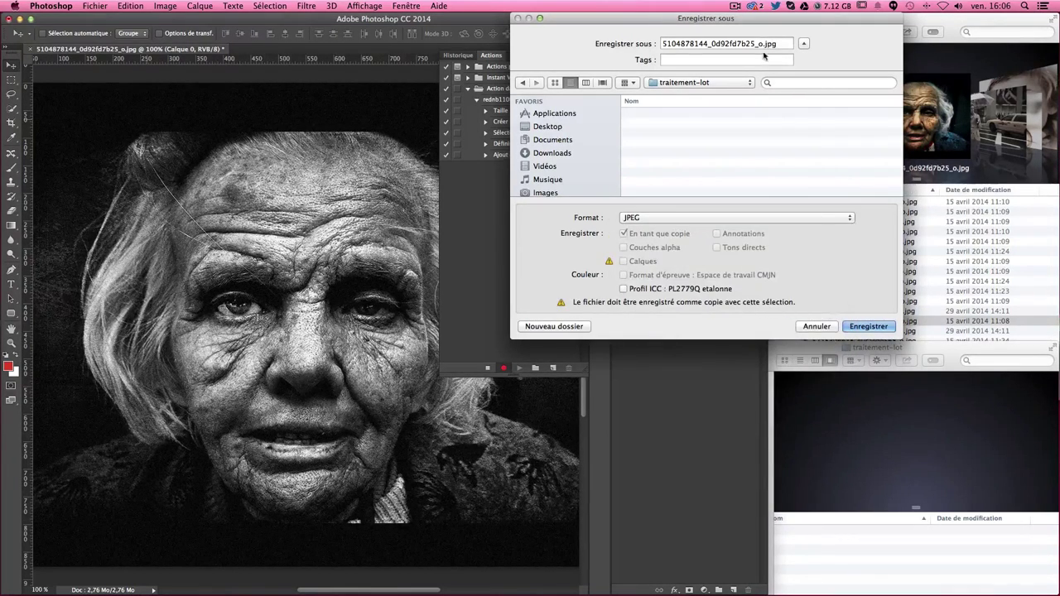
left_click(867, 327)
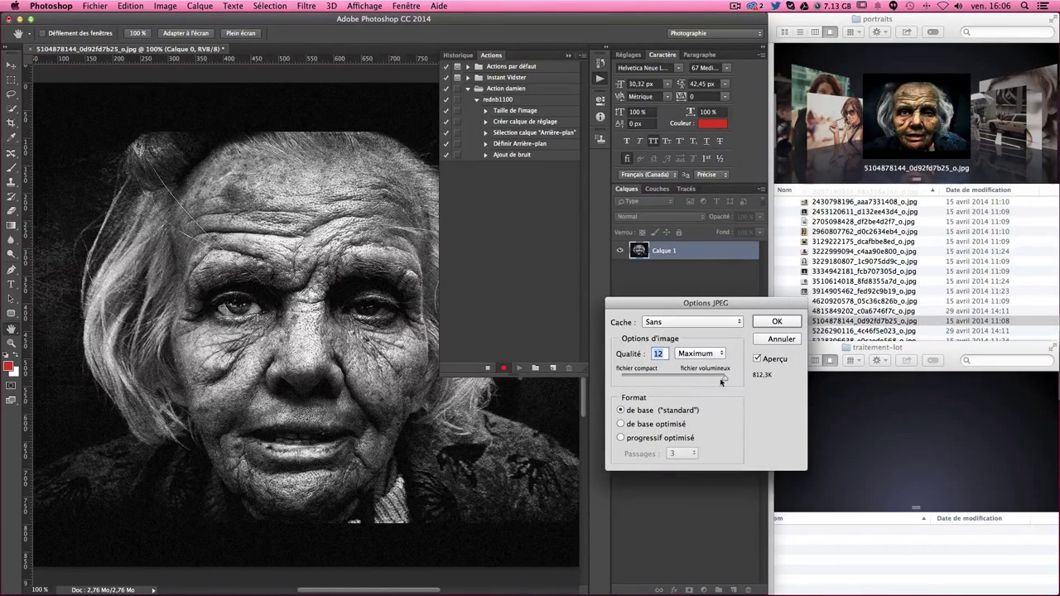
left_click(777, 323)
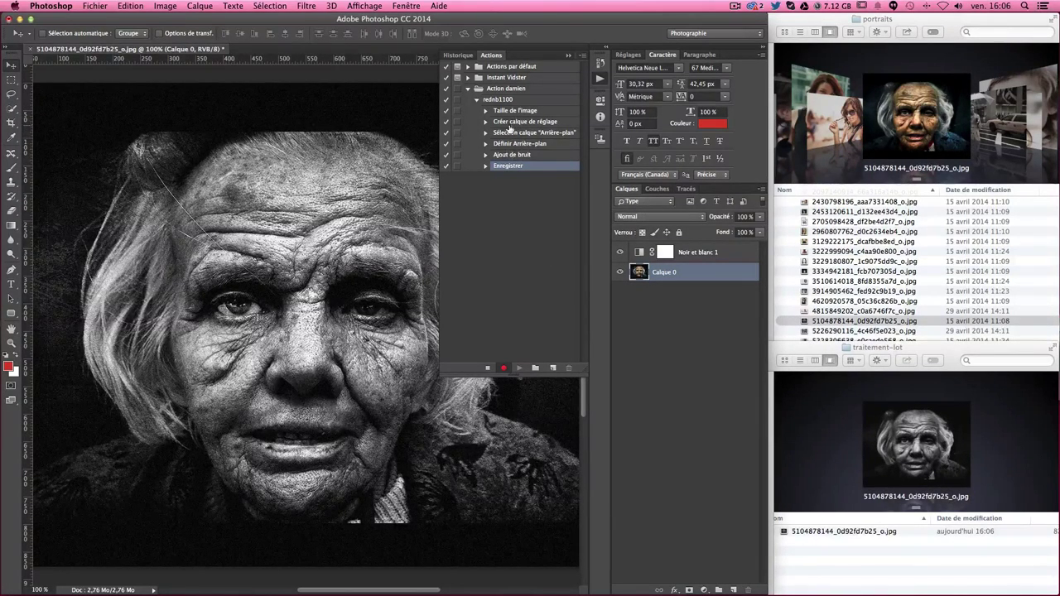
left_click(485, 166)
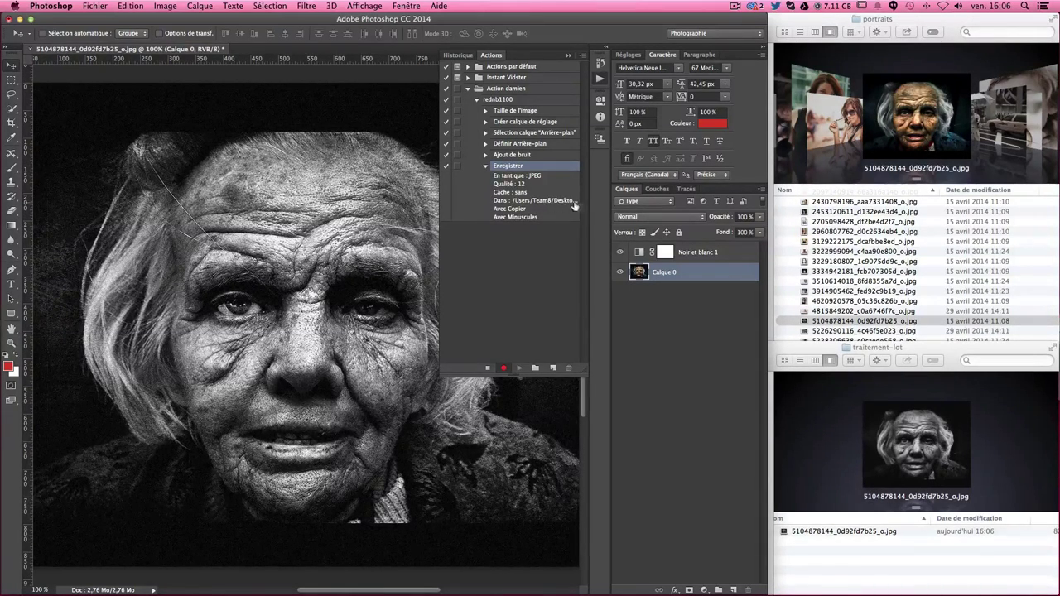
Stop recording and move the test JPEG from traitement-lot to the Trash
left_click(488, 368)
left_click(829, 570)
mouse_move(798, 533)
left_mouse_down()
mouse_move(767, 570)
mouse_move(829, 553)
left_mouse_up()
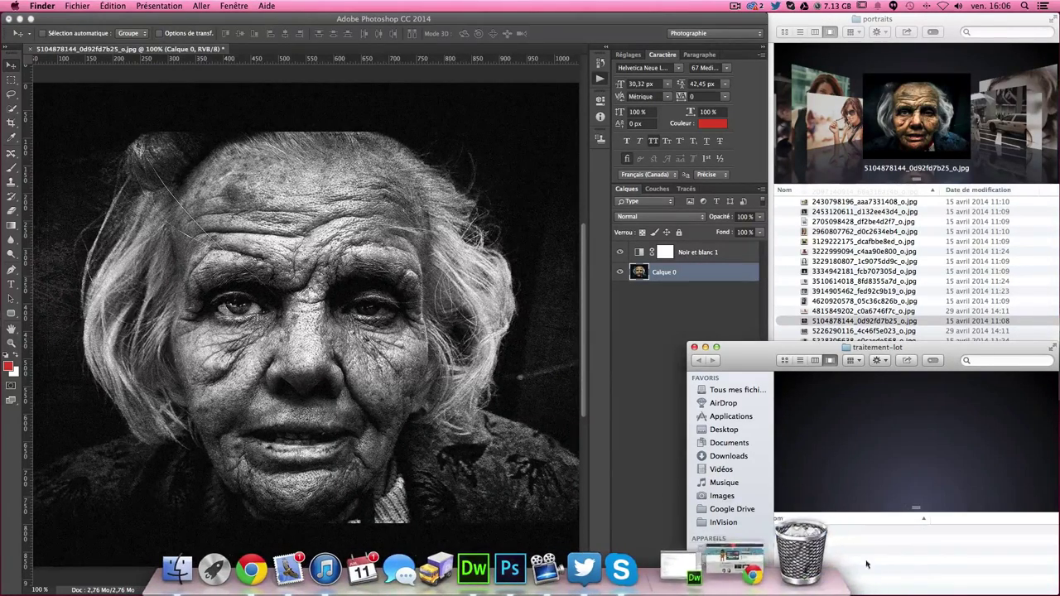
Resume recording, close the portrait without saving, and stop recording again
left_click(531, 35)
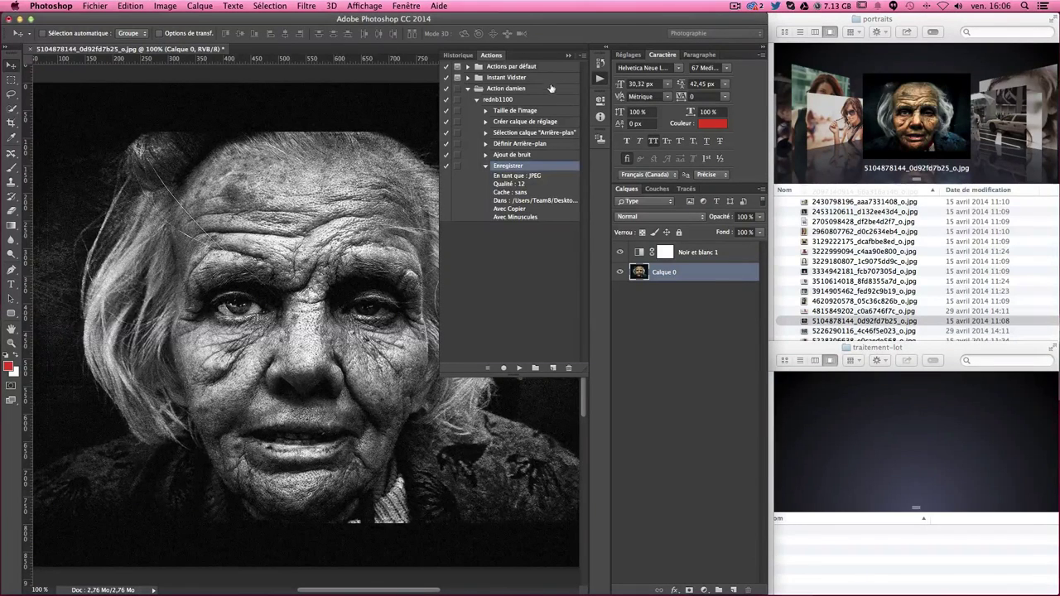
left_click(486, 165)
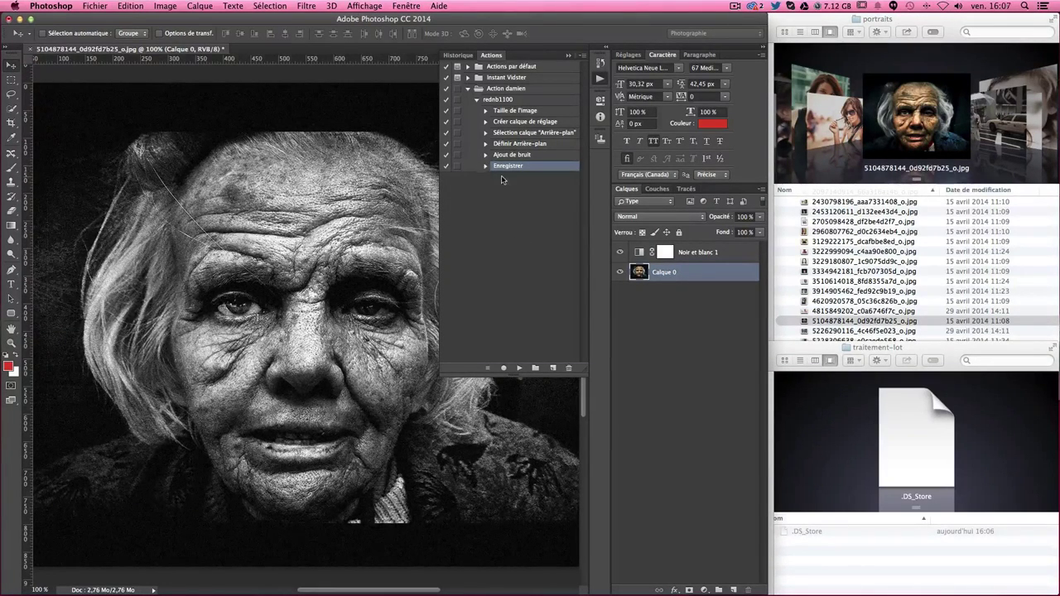
left_click(504, 368)
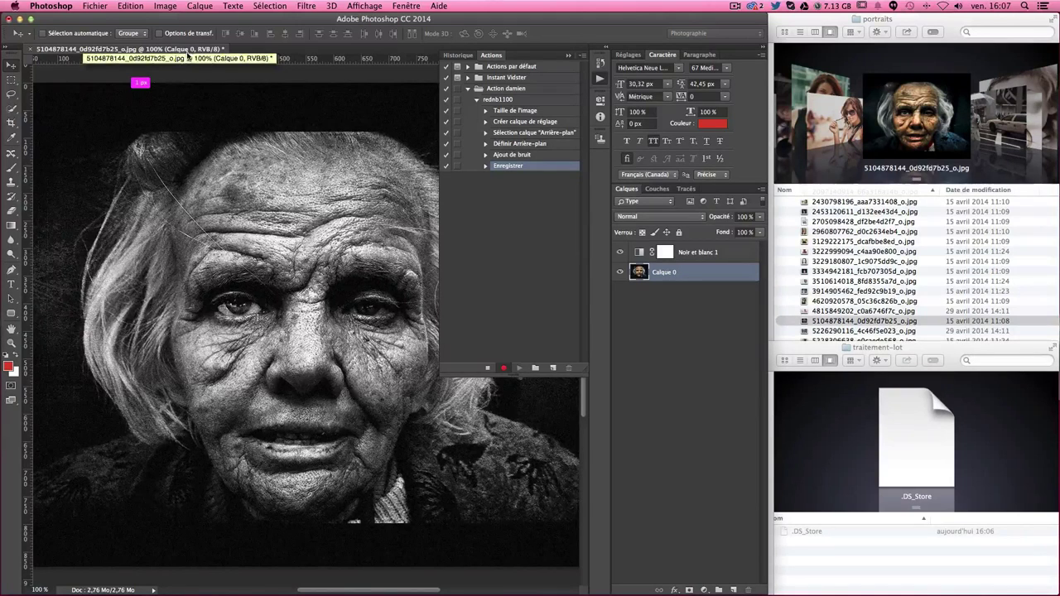
left_click_drag(182, 51, 291, 99)
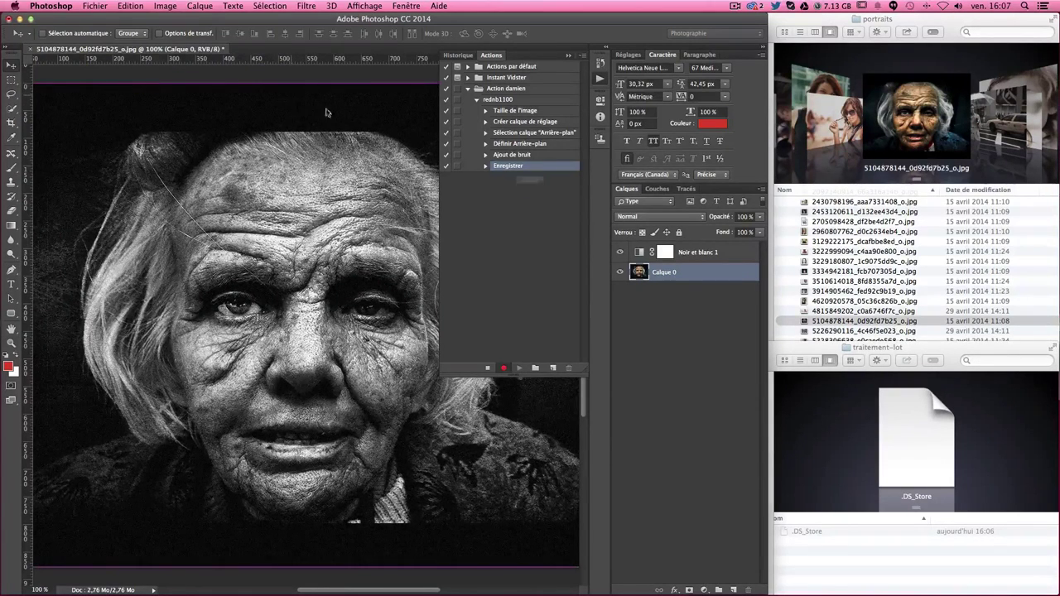
key("super+q")
left_click(463, 206)
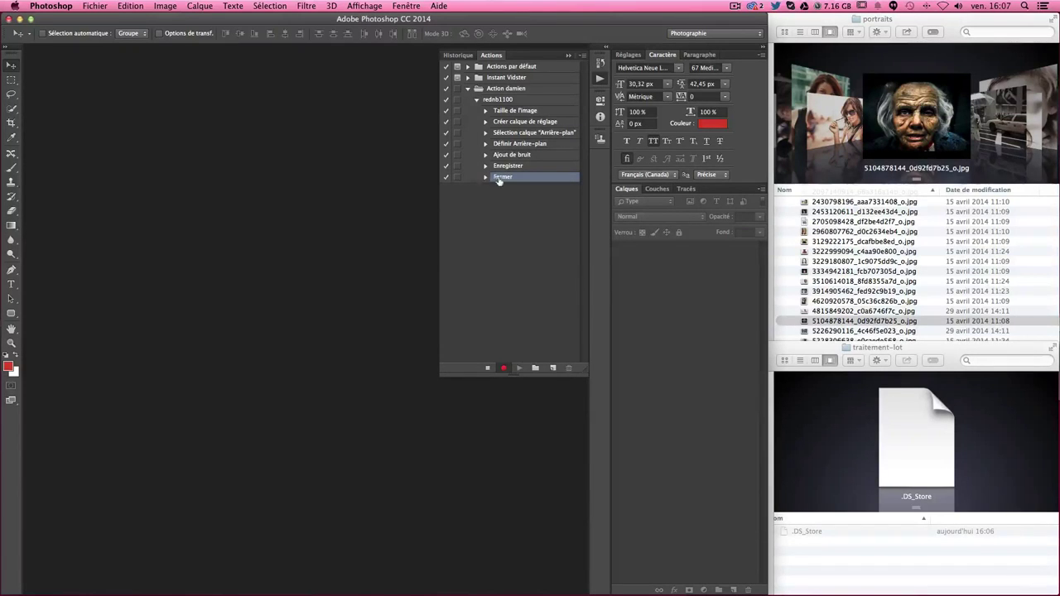
left_click(488, 369)
left_click(850, 208)
left_click_drag(850, 211, 377, 189)
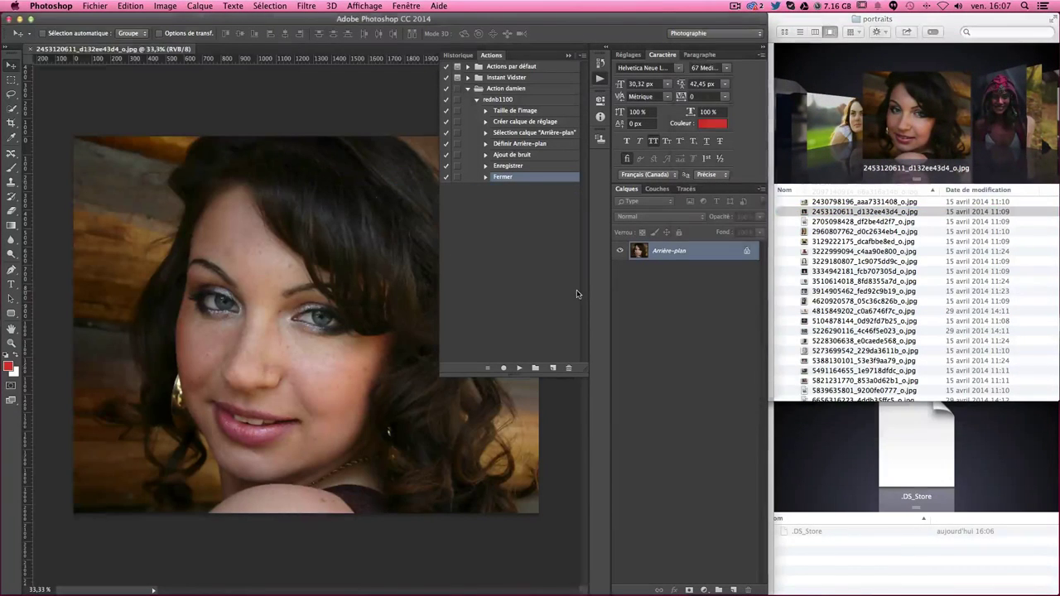
left_click(490, 99)
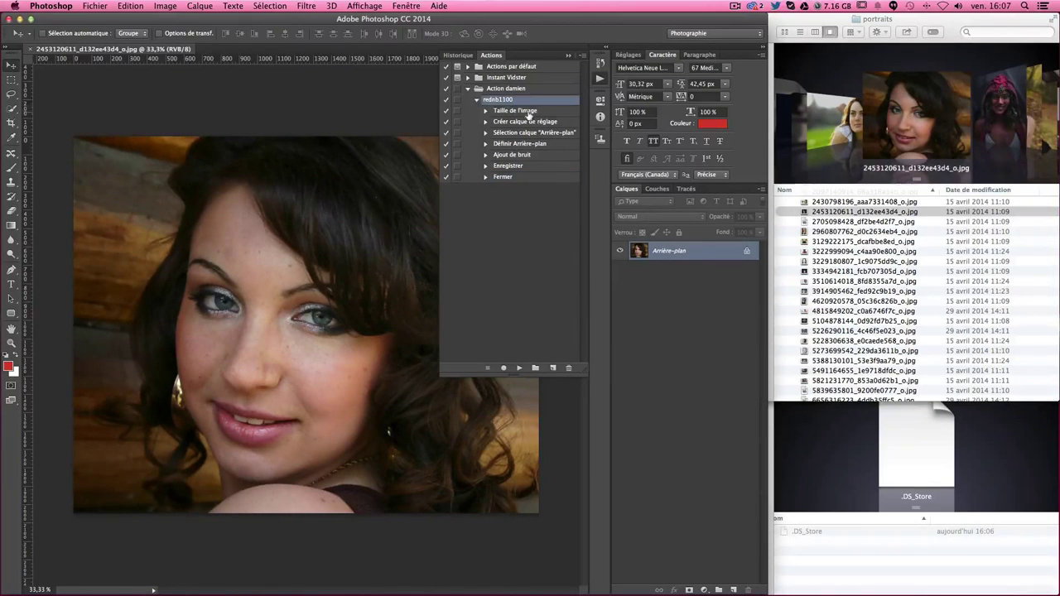
left_click(476, 100)
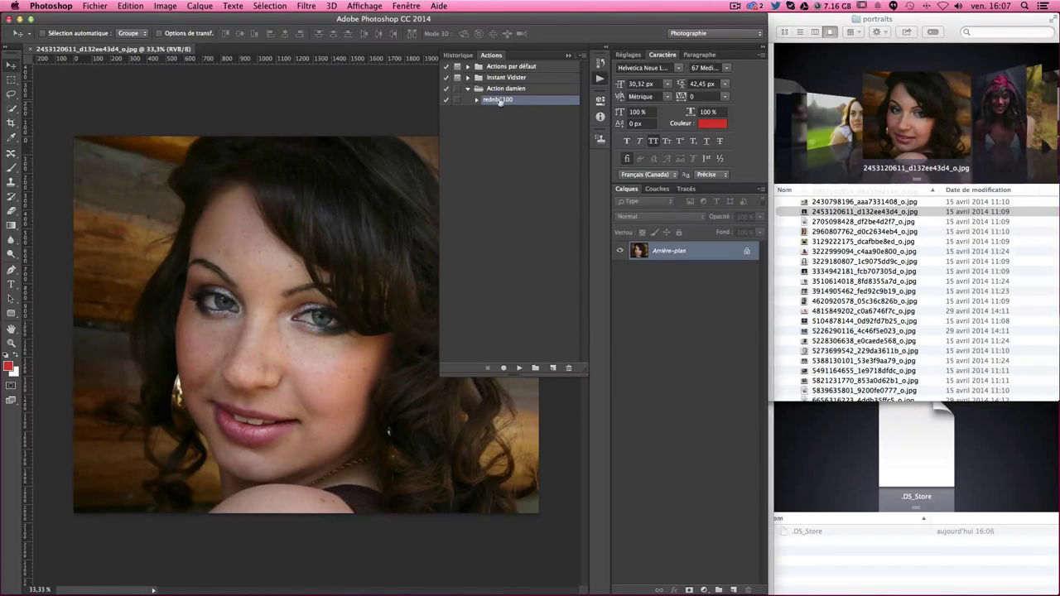
left_click(519, 369)
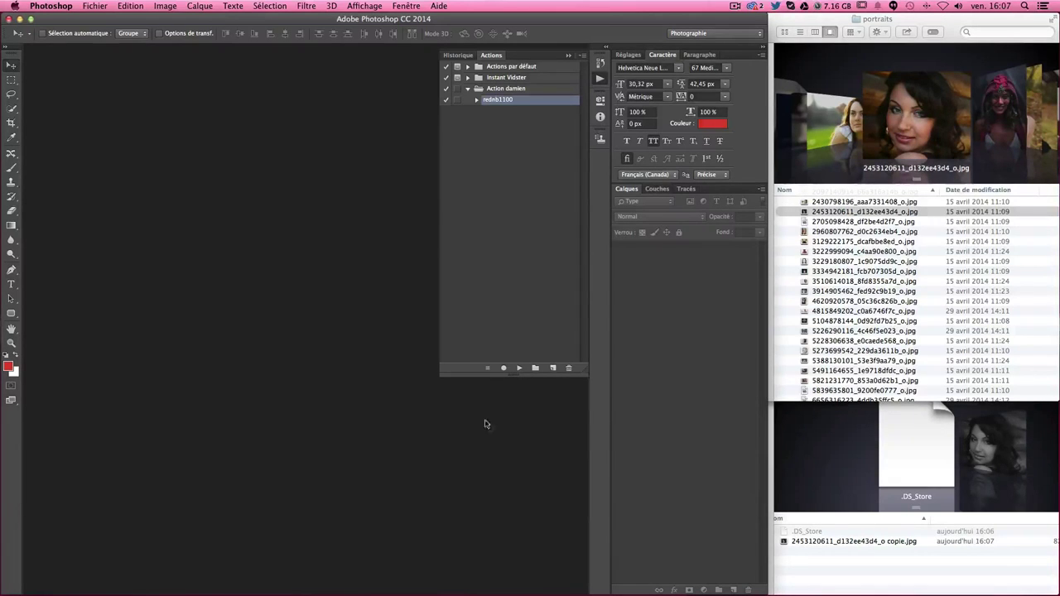
left_click(477, 99)
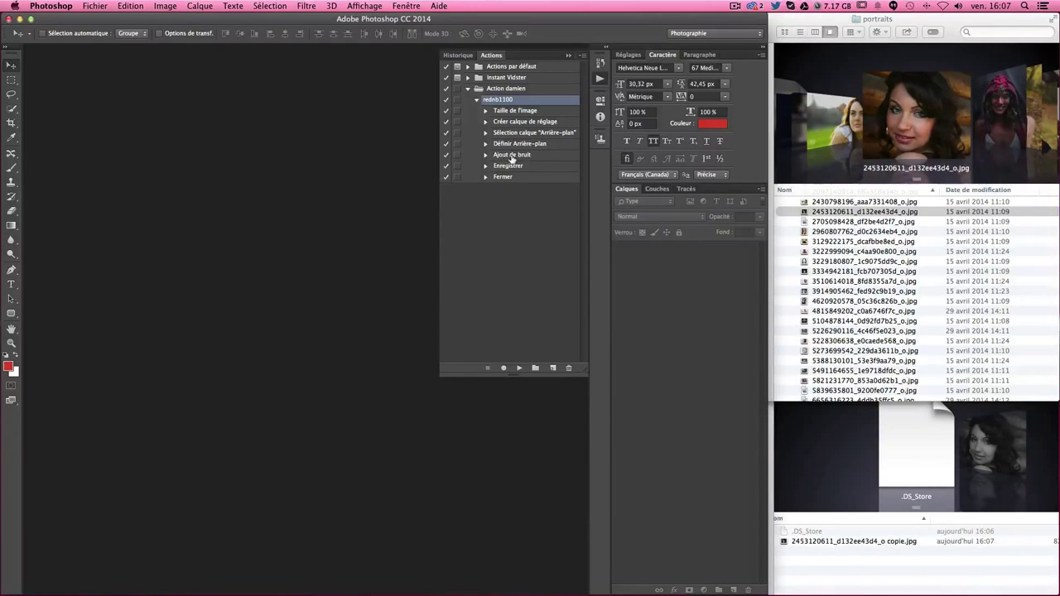
Inspect the resulting copie JPEG, then move it to the Trash
left_click(846, 542)
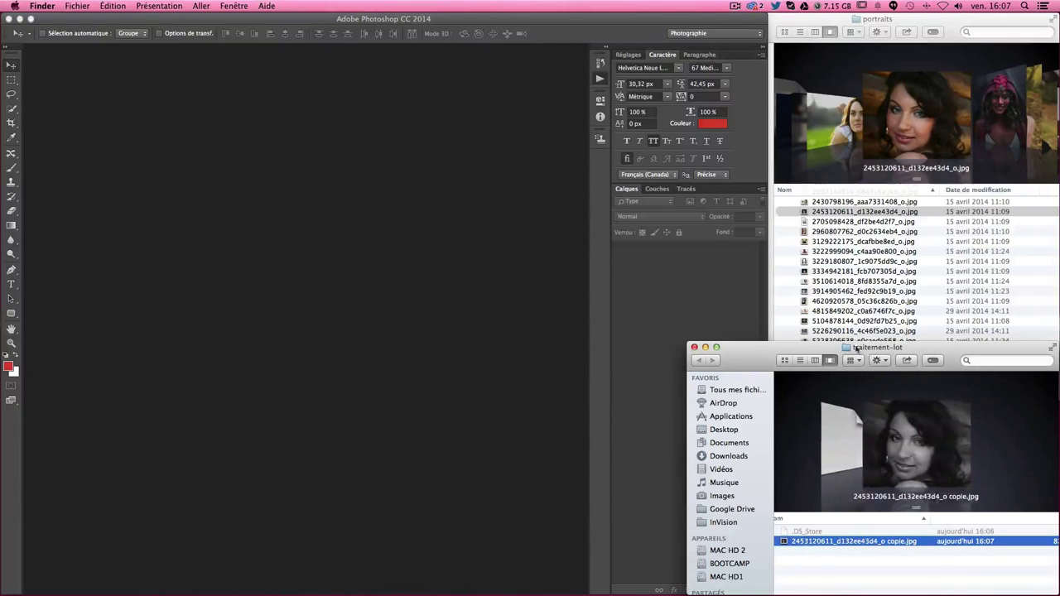
double_click(802, 544)
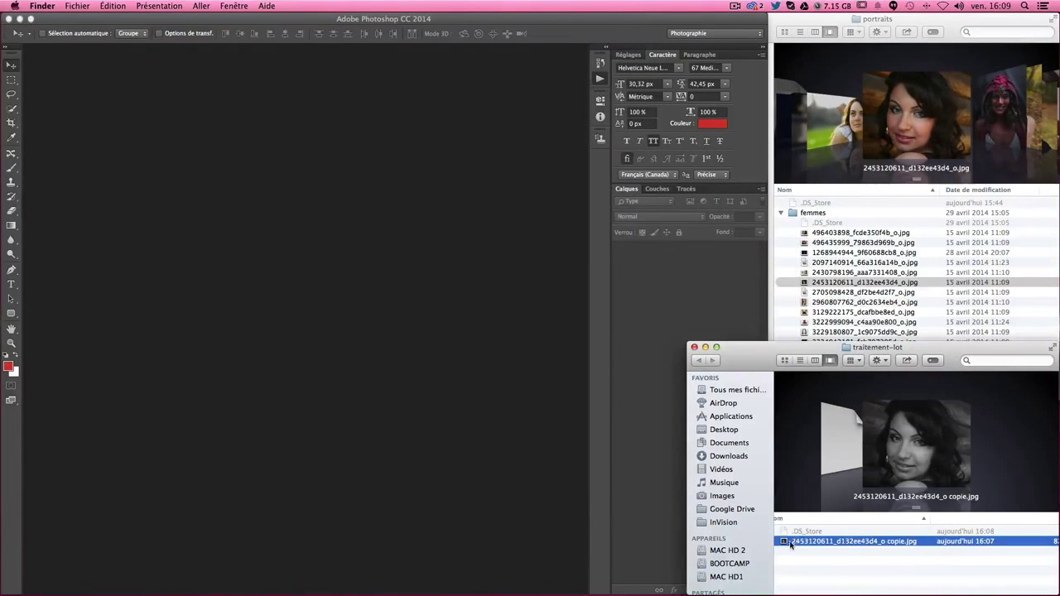
mouse_move(791, 545)
left_mouse_down()
mouse_move(822, 558)
mouse_move(845, 551)
left_mouse_up()
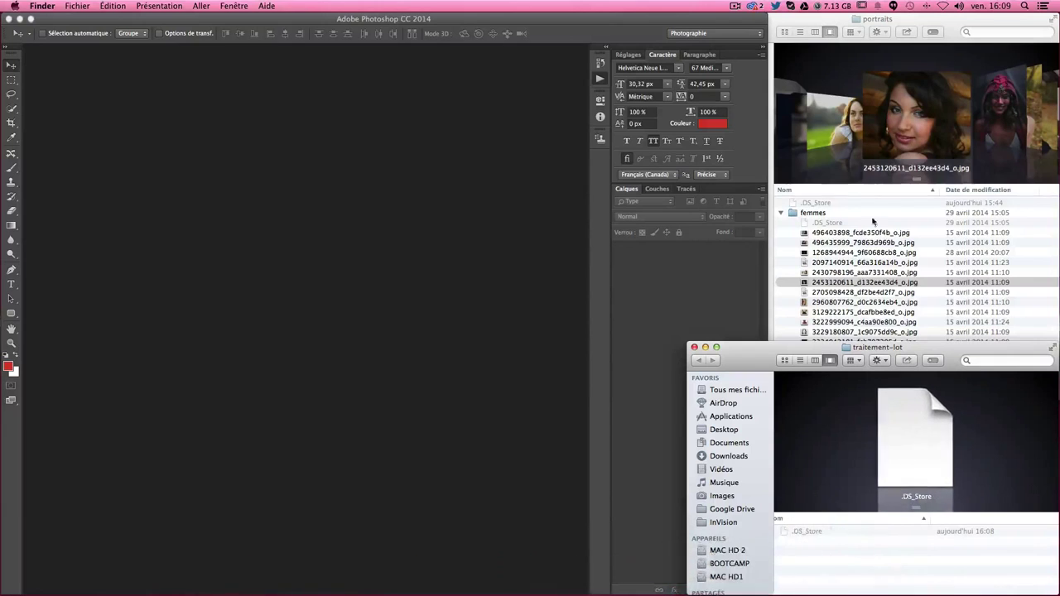
Collapse the femmes folder in the portraits window and return to Photoshop
left_click(805, 215)
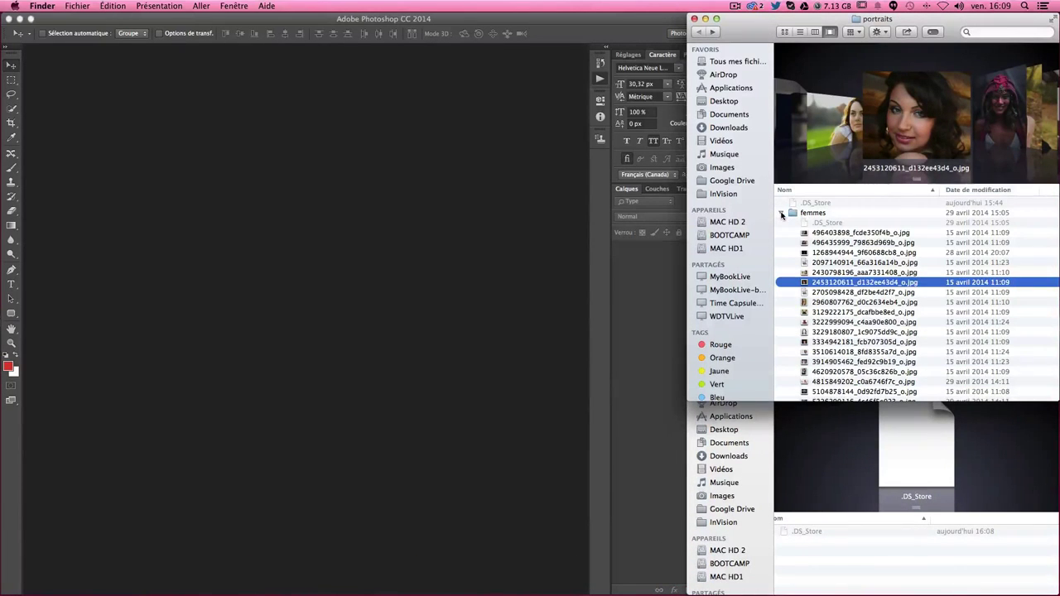
left_click(783, 215)
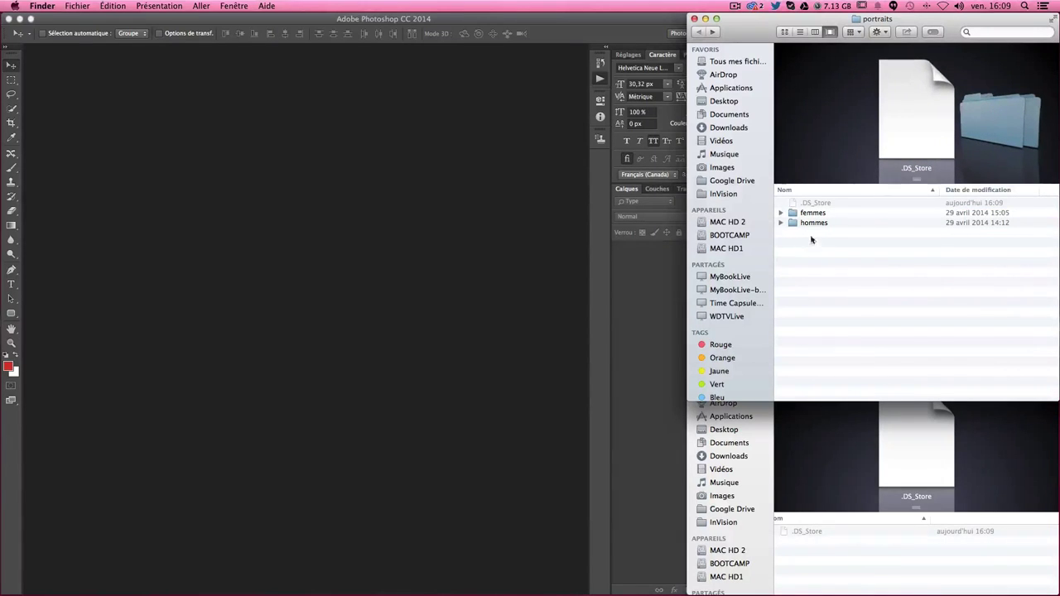
left_click(835, 526)
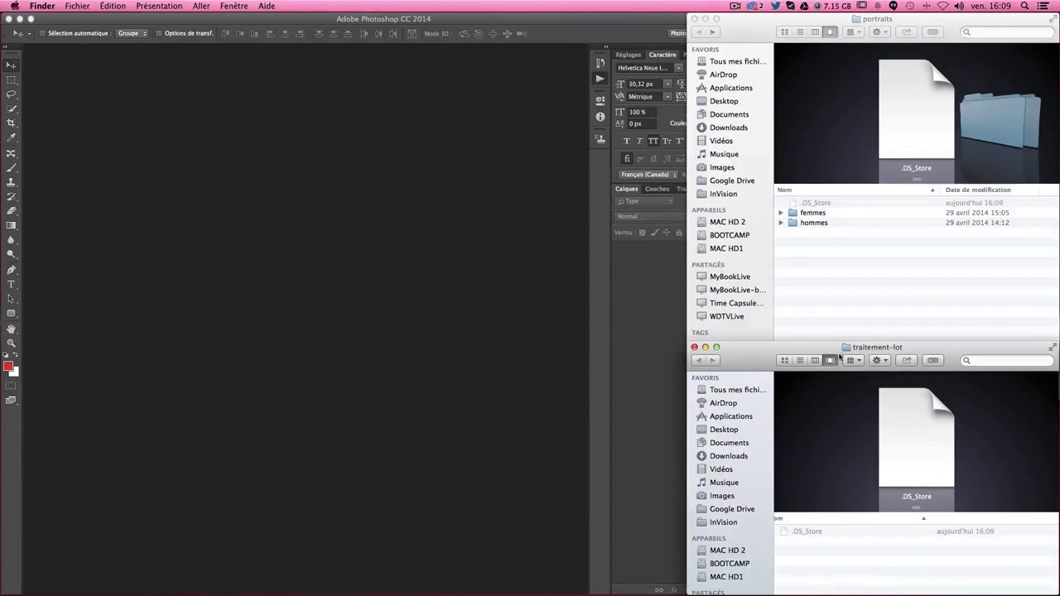
left_click(856, 284)
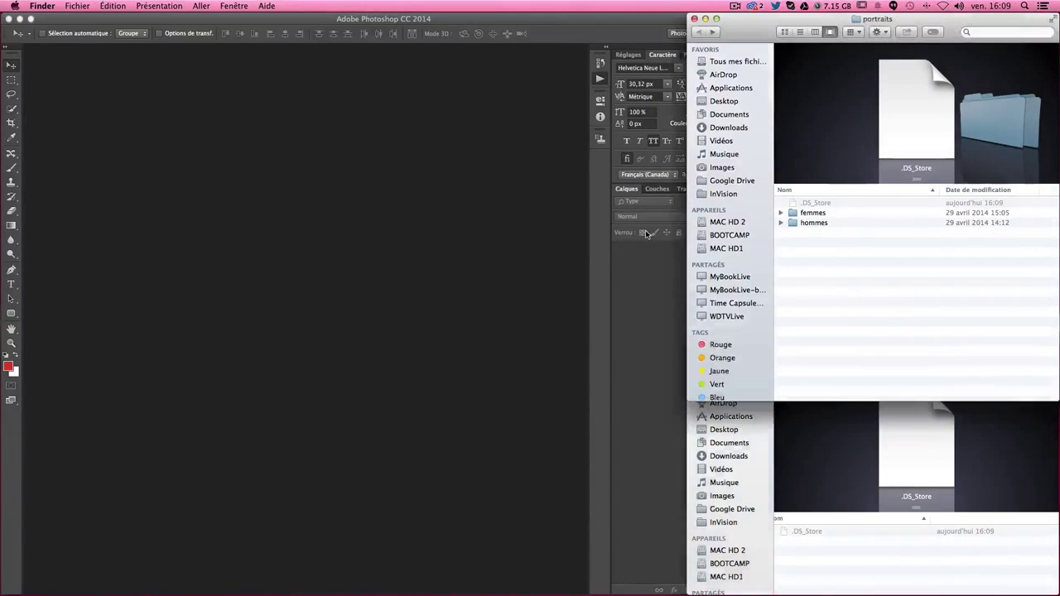
left_click(127, 105)
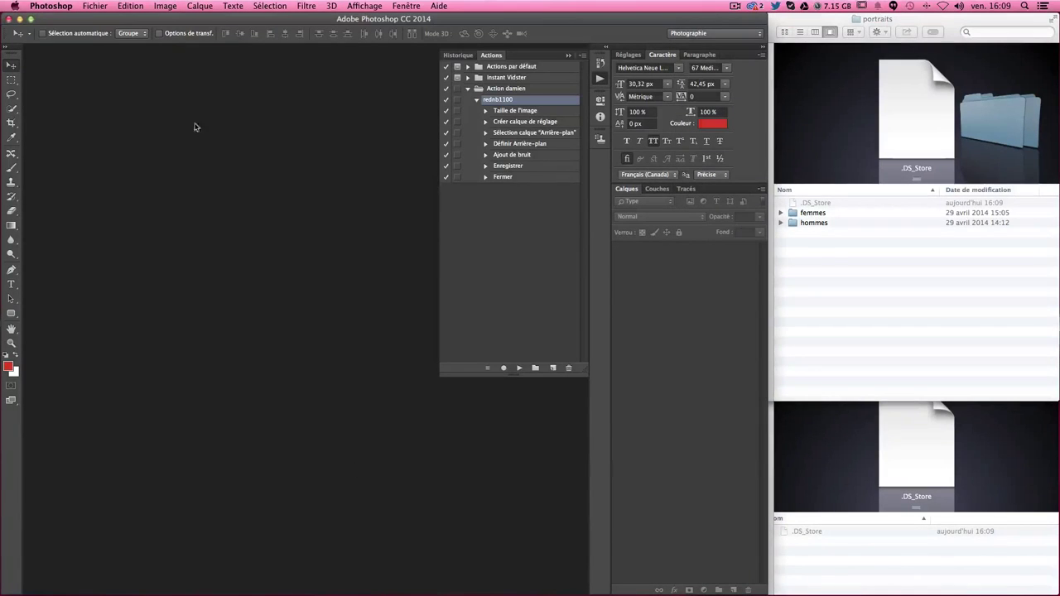
In Traitement par lots, pick Action damien's rednb1100 with Dossier as the source
left_click(49, 6)
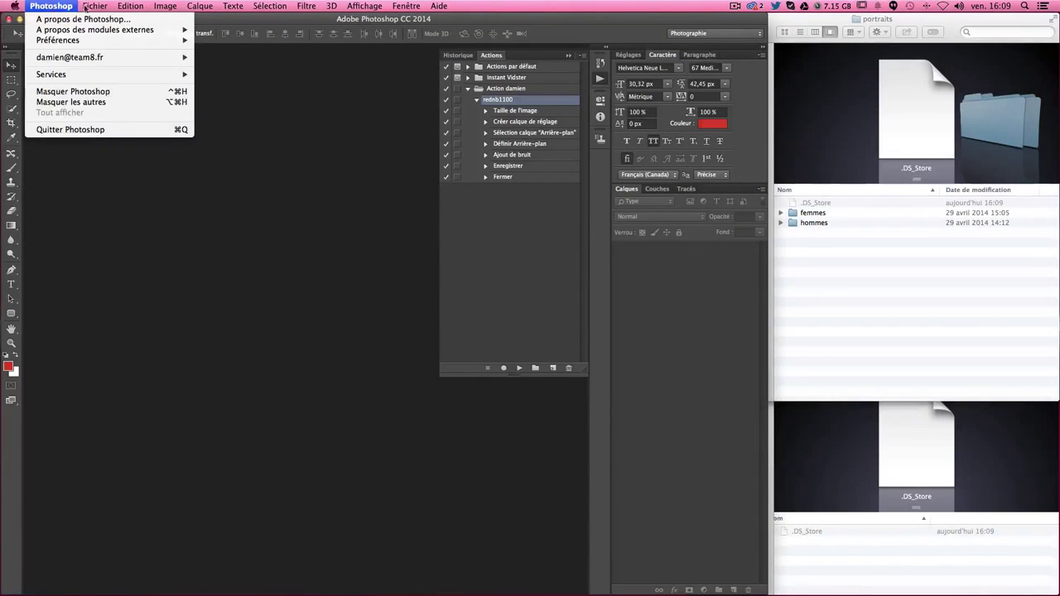
mouse_move(118, 245)
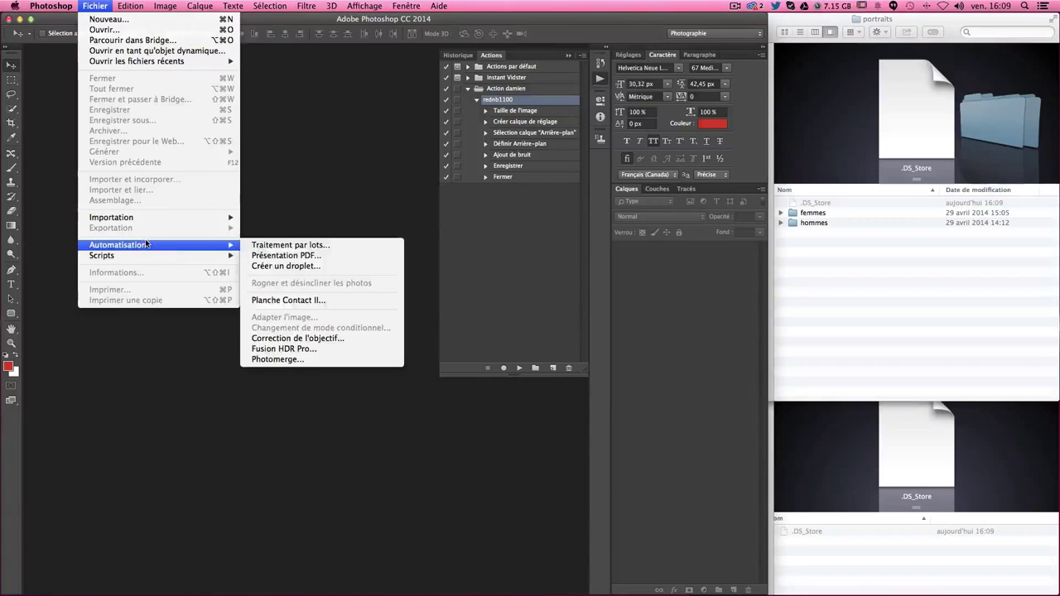
left_click(274, 246)
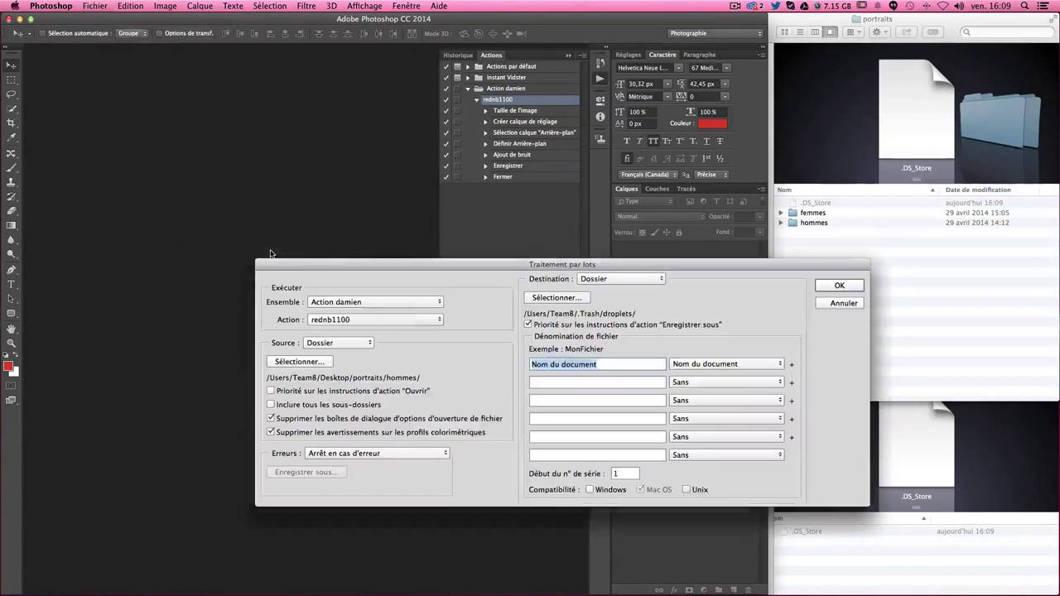
left_click_drag(437, 265, 309, 104)
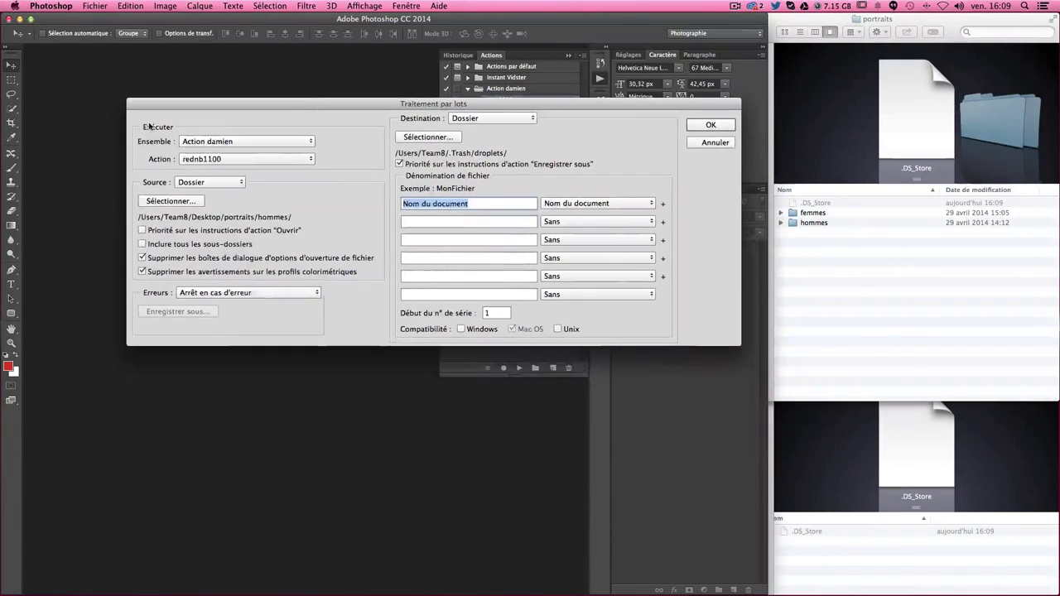
left_click(307, 141)
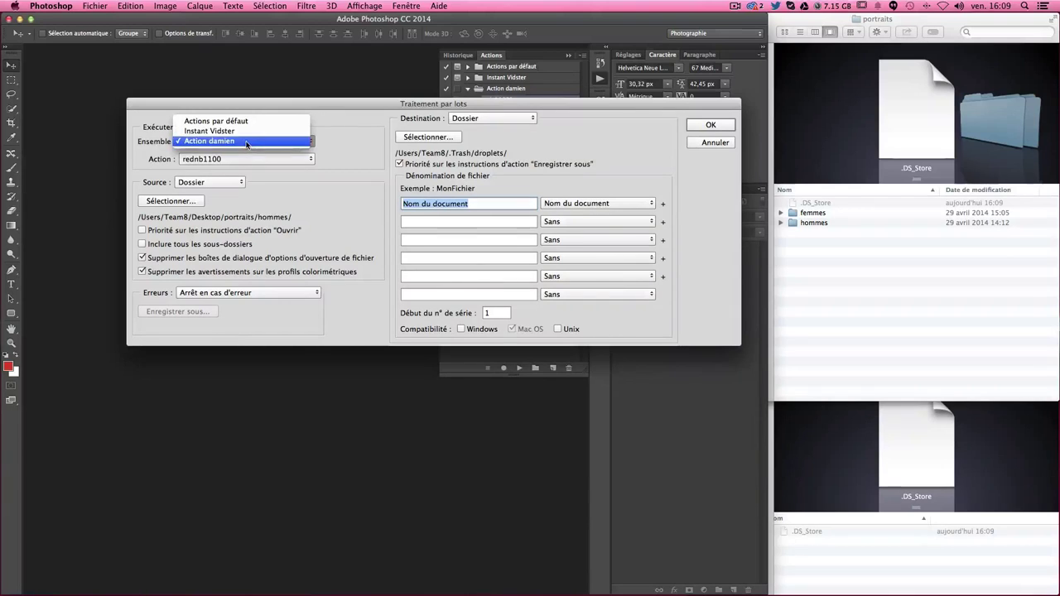
left_click(205, 143)
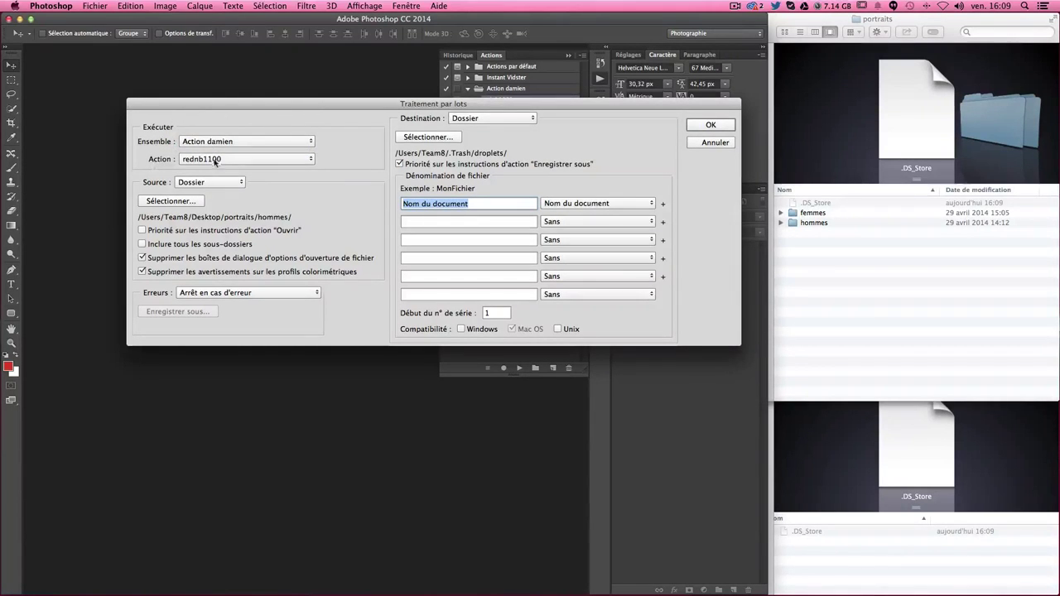
left_click(216, 159)
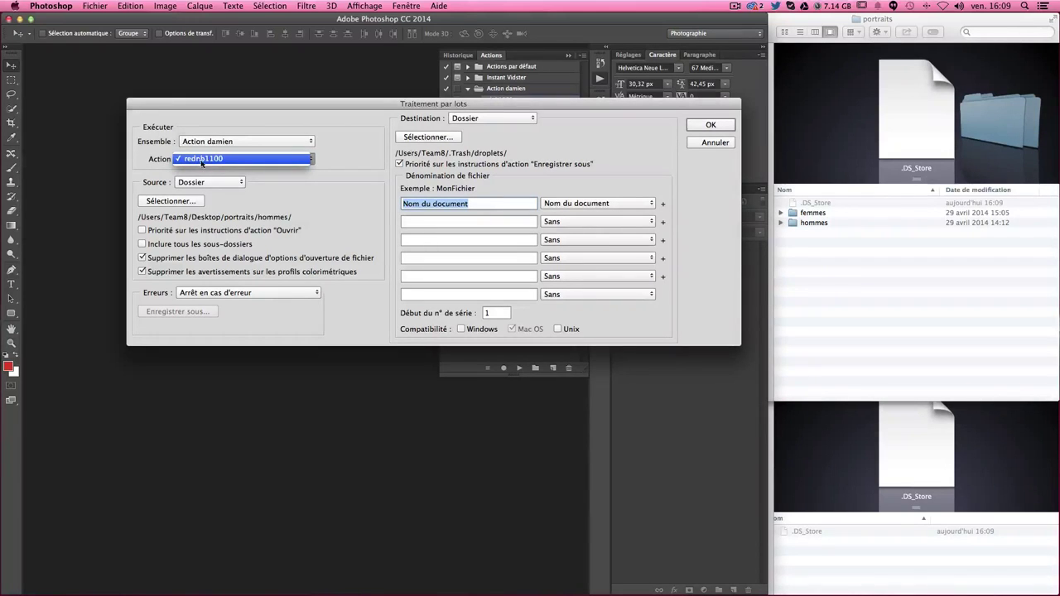
left_click(223, 157)
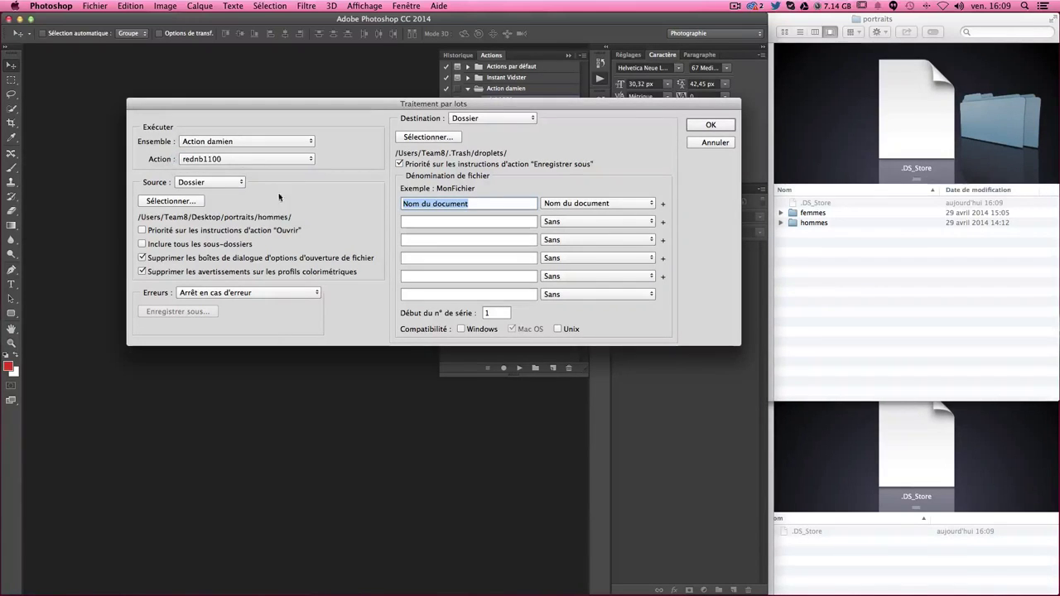
left_click(203, 184)
left_click(203, 183)
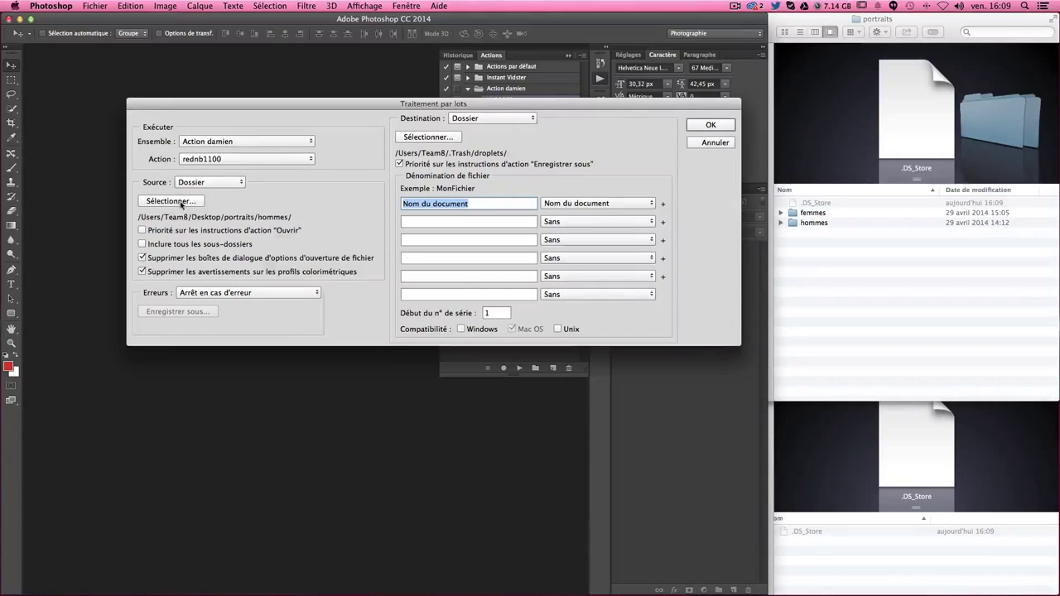
left_click(213, 184)
left_click(203, 183)
left_click(171, 200)
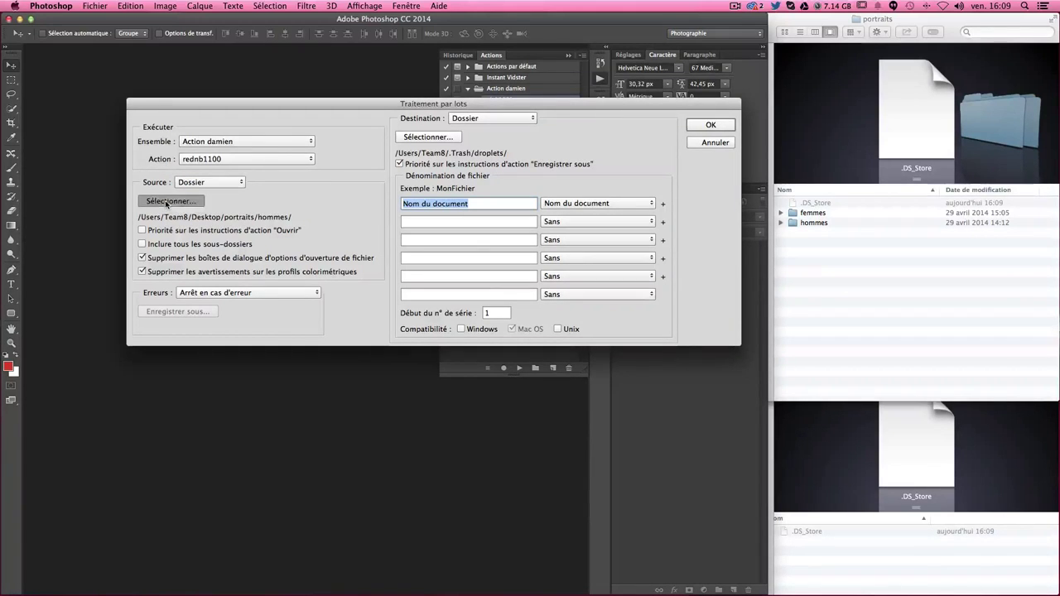
Select the Desktop portraits folder as the source and tick Inclure tous les sous-dossiers
left_click(561, 36)
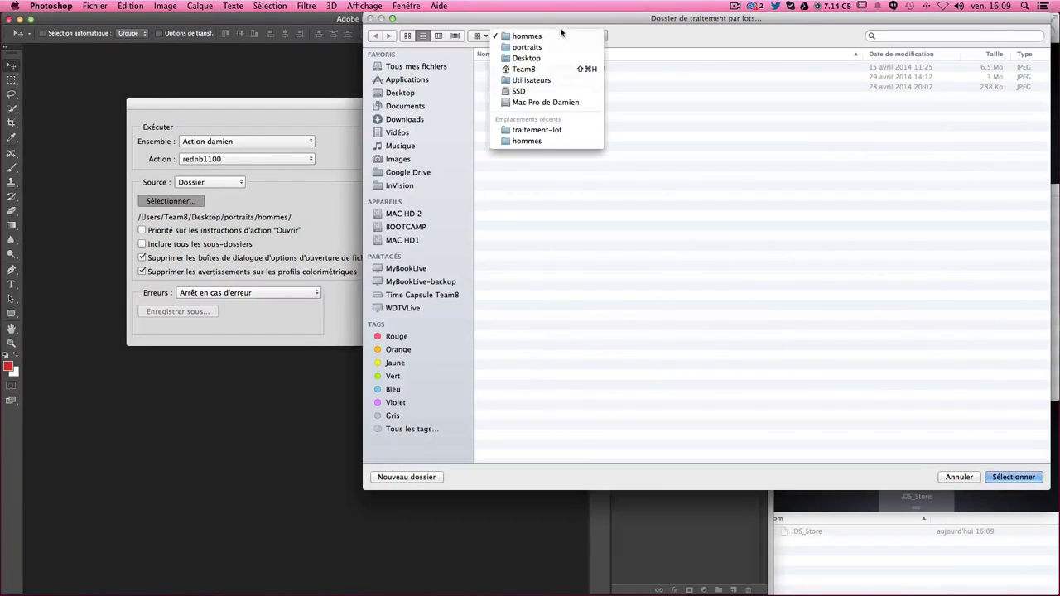
left_click(551, 47)
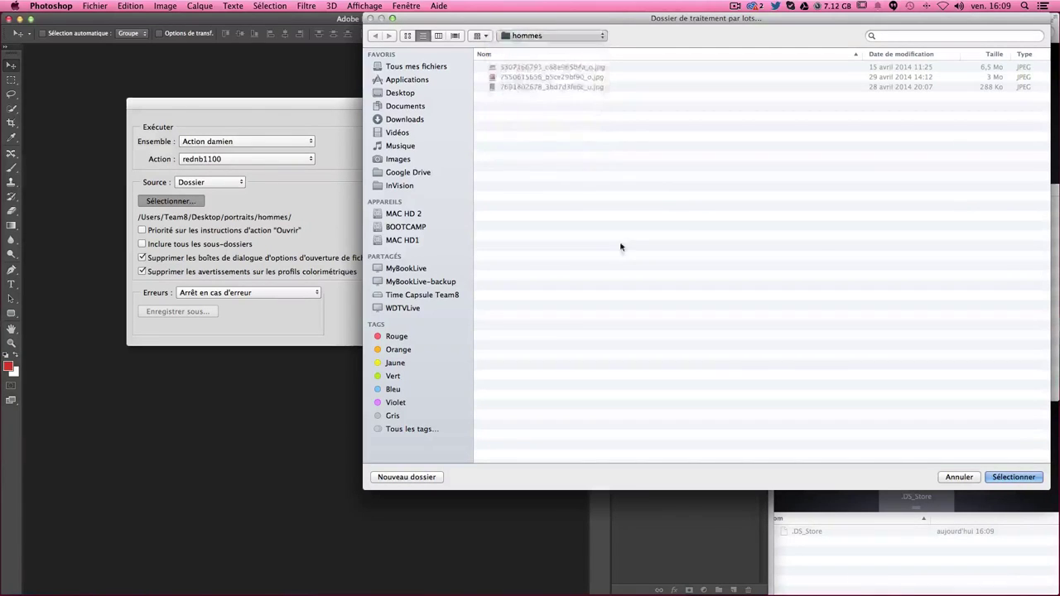
left_click(1014, 478)
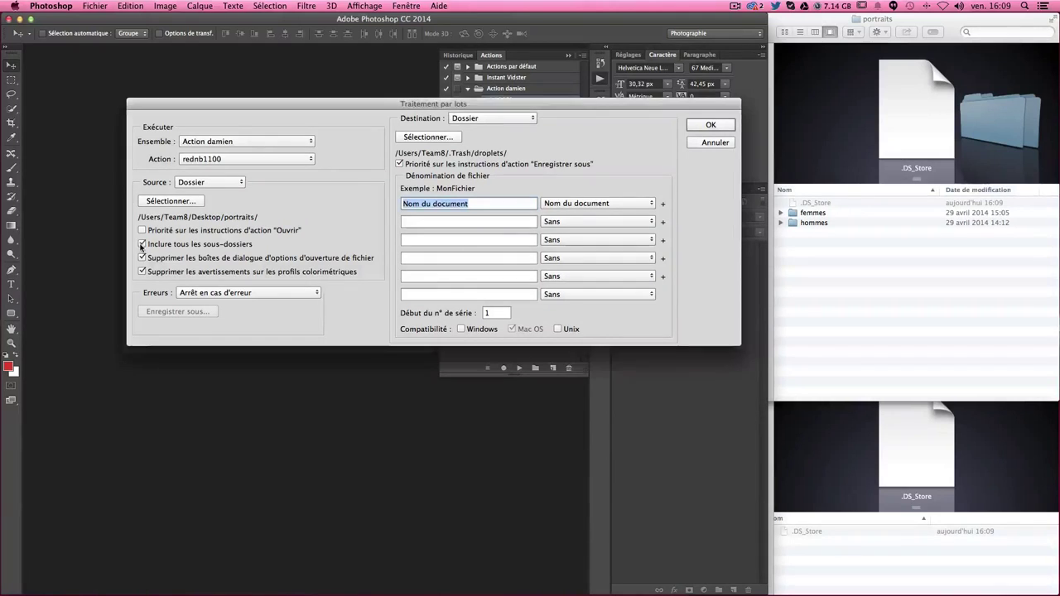
left_click(142, 245)
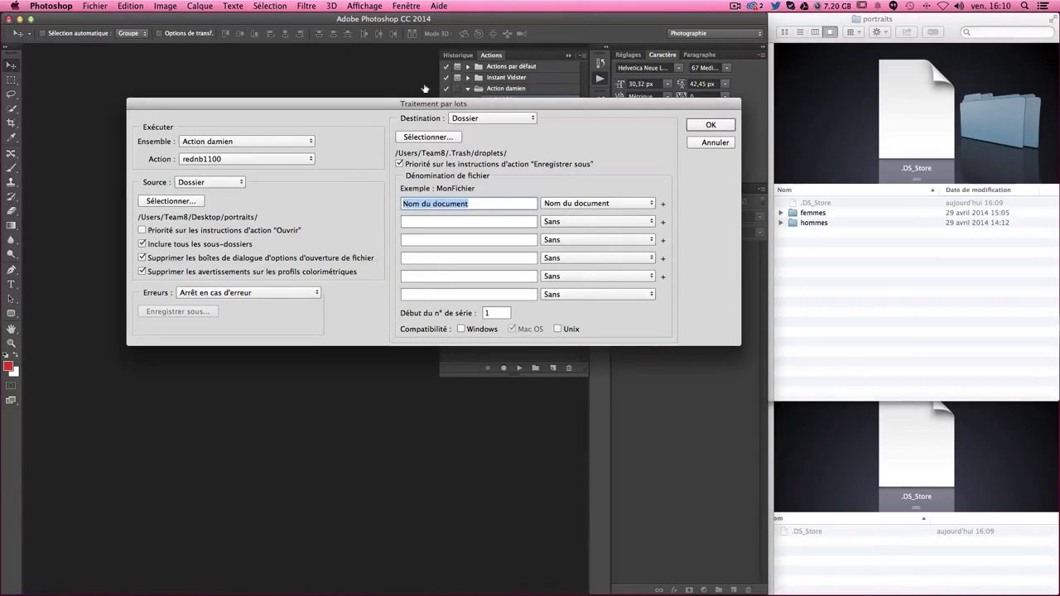
Set the batch destination to the Desktop traitement-lot folder
left_click(429, 138)
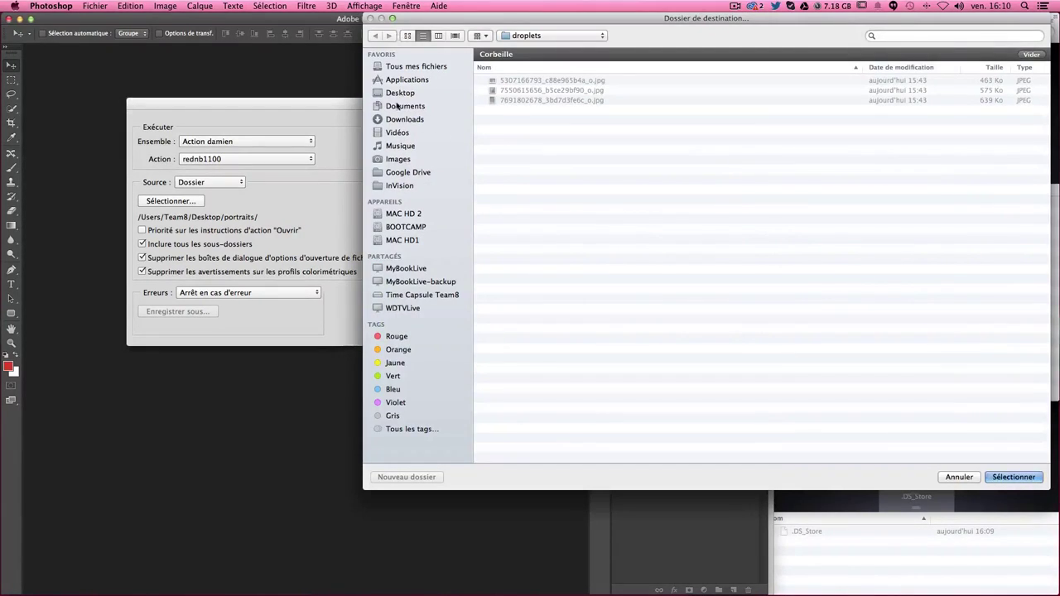
left_click(401, 92)
scroll(587, 259, "down", 5)
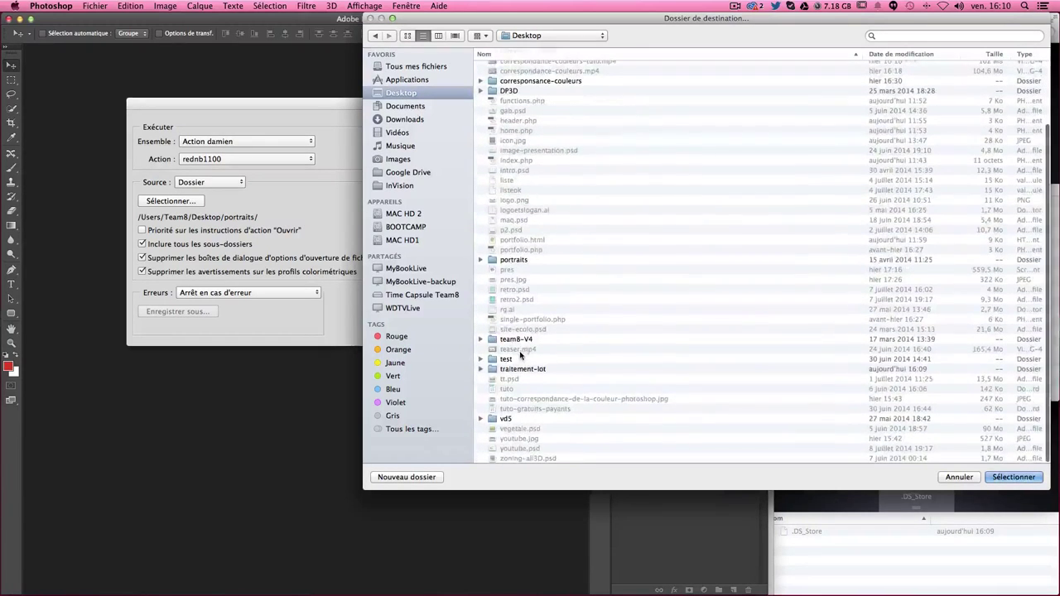
double_click(525, 367)
left_click(1014, 477)
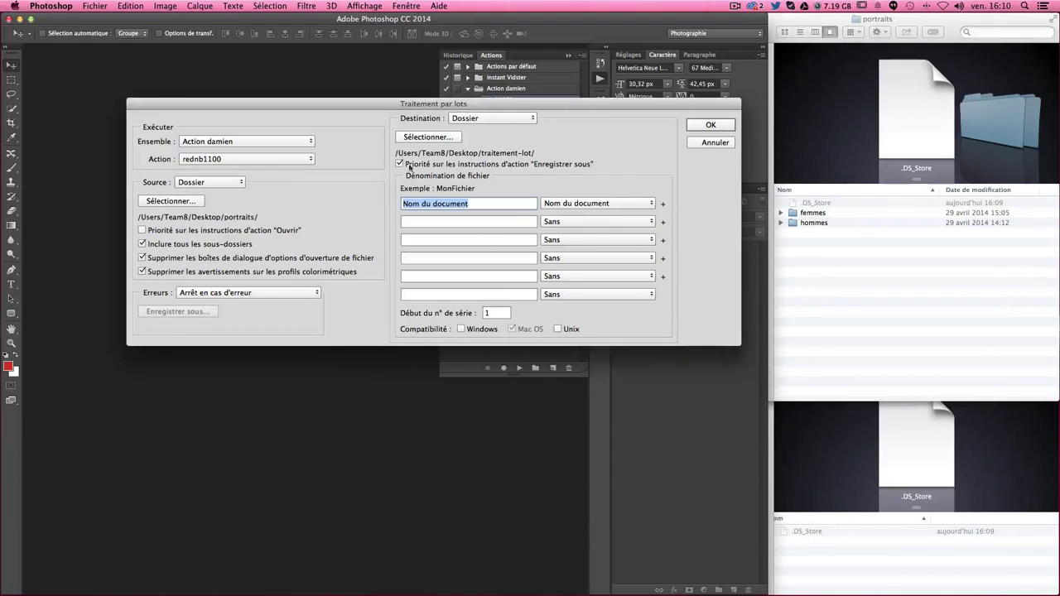
Try the aaaammjj date in the file naming, then revert it to Sans
key("Right")
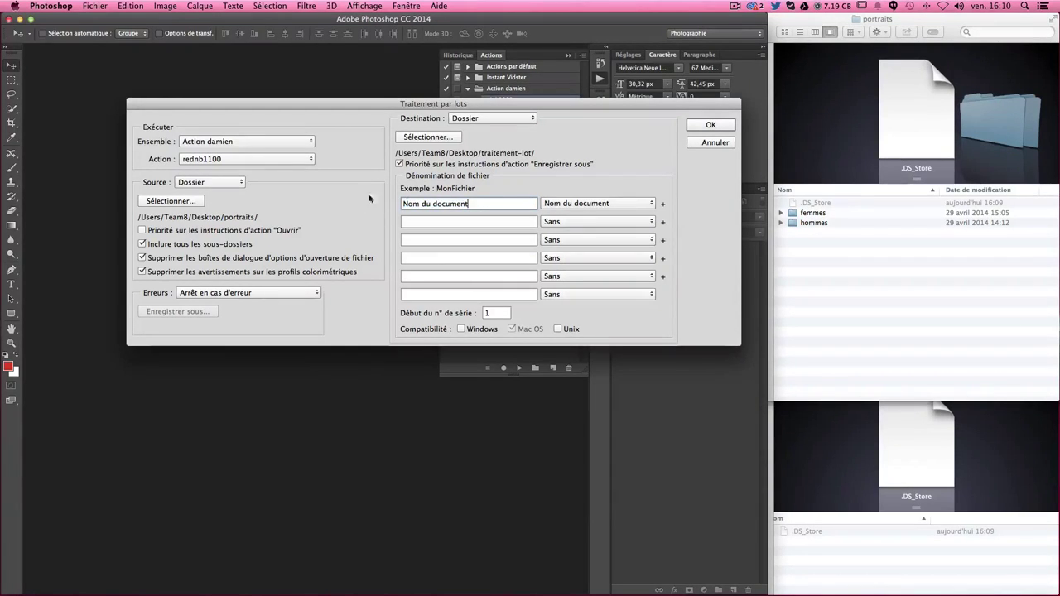
left_click(598, 222)
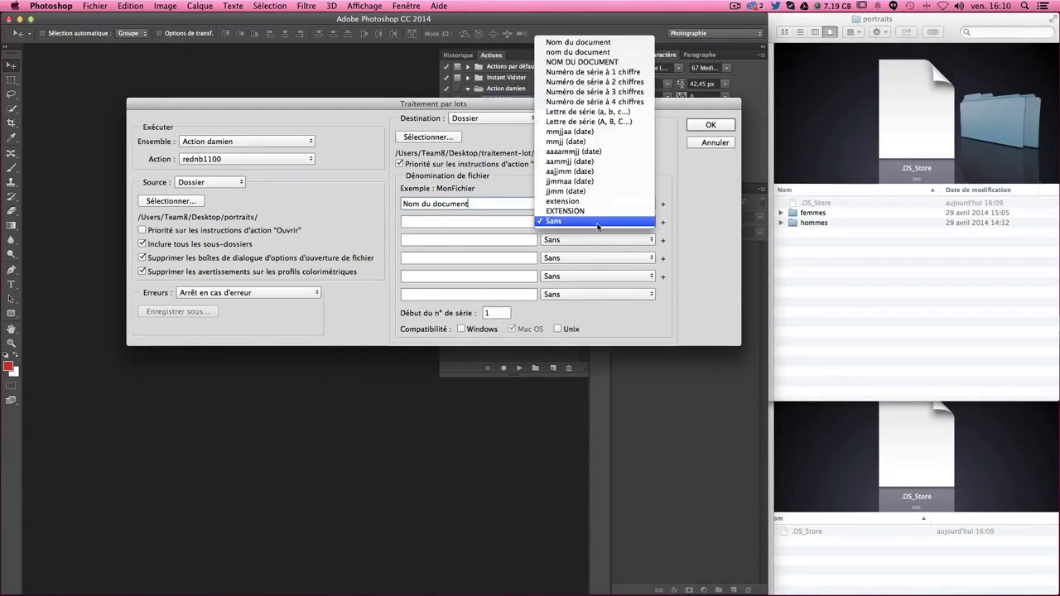
left_click(597, 152)
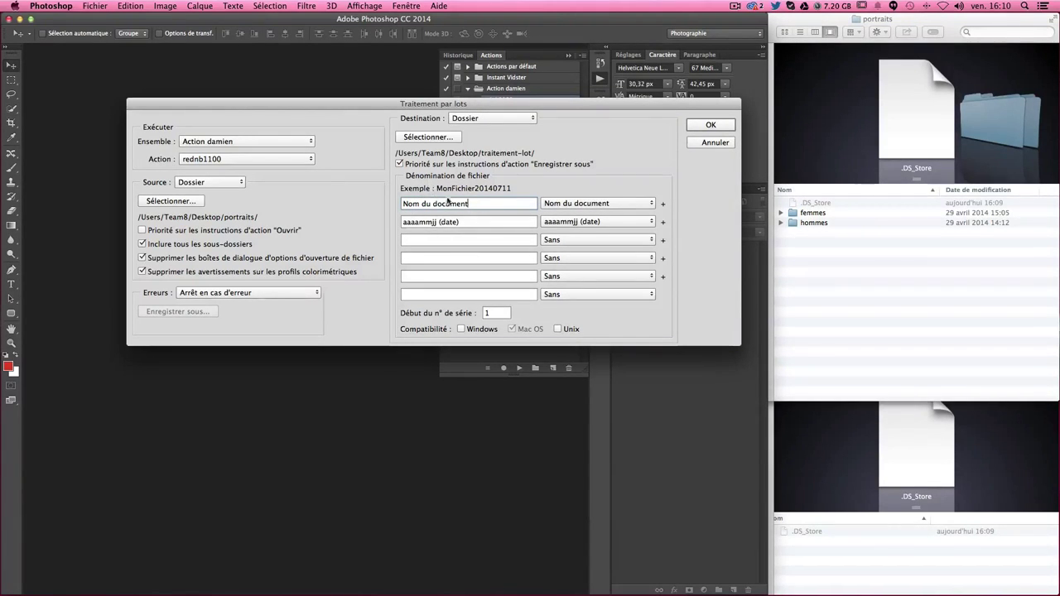
left_click(627, 221)
left_click(598, 292)
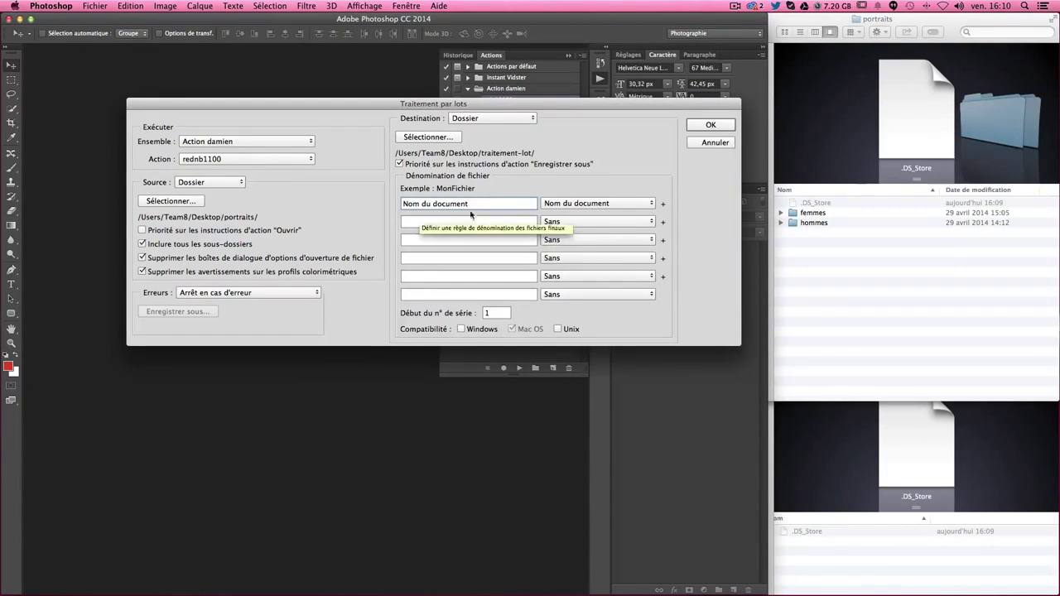
Run the batch and watch the processed JPEGs appear in traitement-lot
left_click(710, 124)
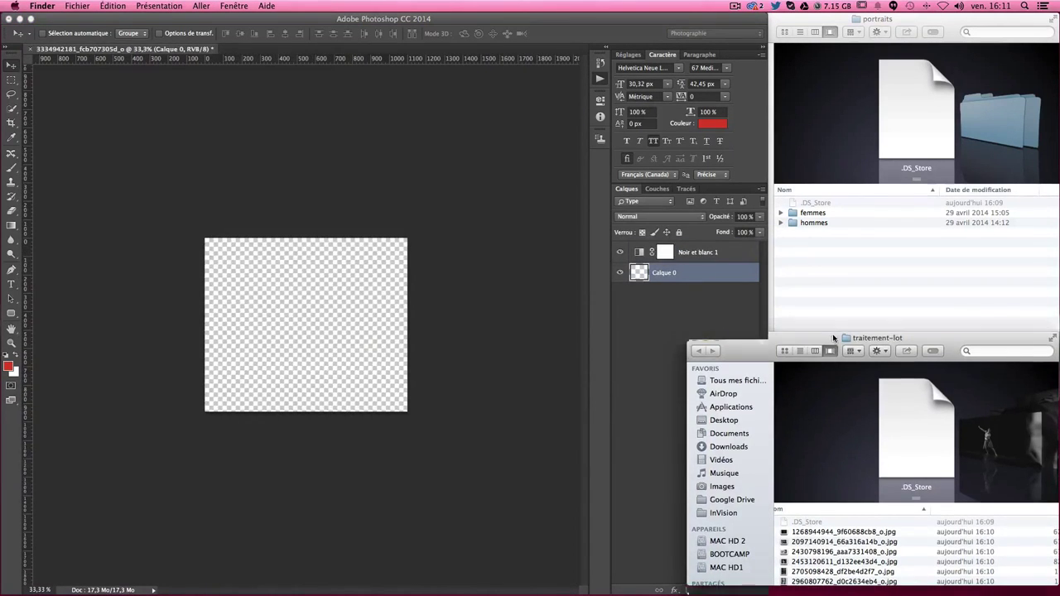
mouse_move(769, 394)
left_mouse_down()
mouse_move(826, 254)
mouse_move(827, 333)
mouse_move(828, 56)
left_mouse_up()
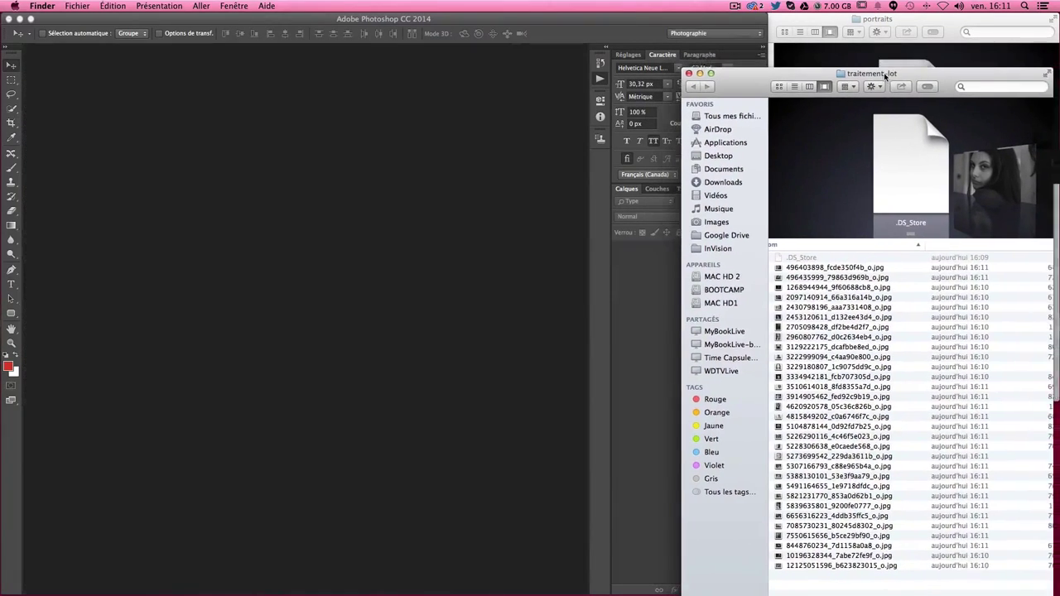
left_click_drag(880, 66, 888, 77)
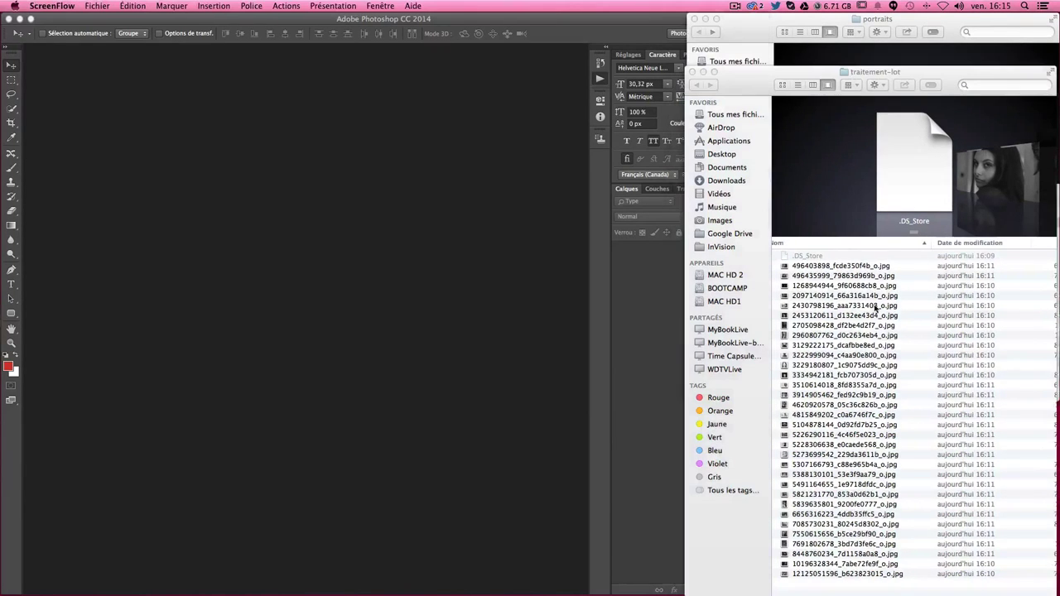
double_click(831, 266)
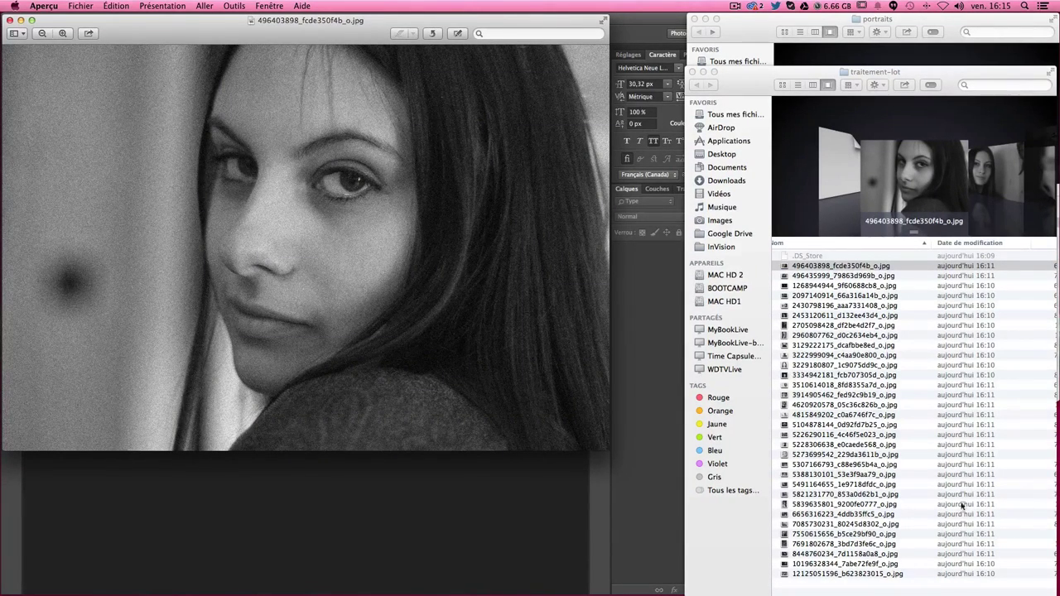
double_click(825, 315)
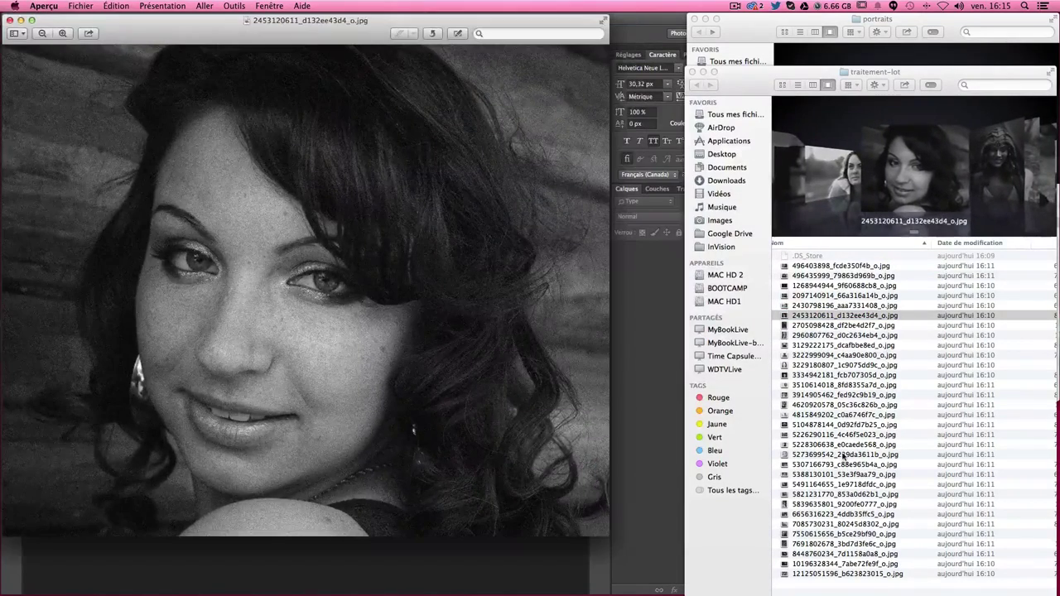
key("super+w")
double_click(851, 405)
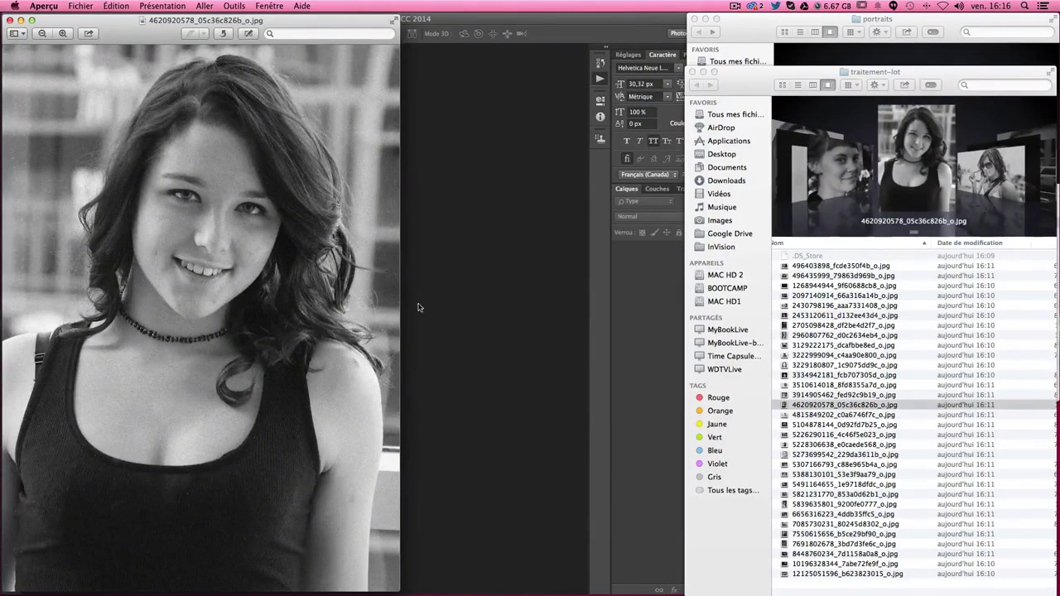
key("super+w")
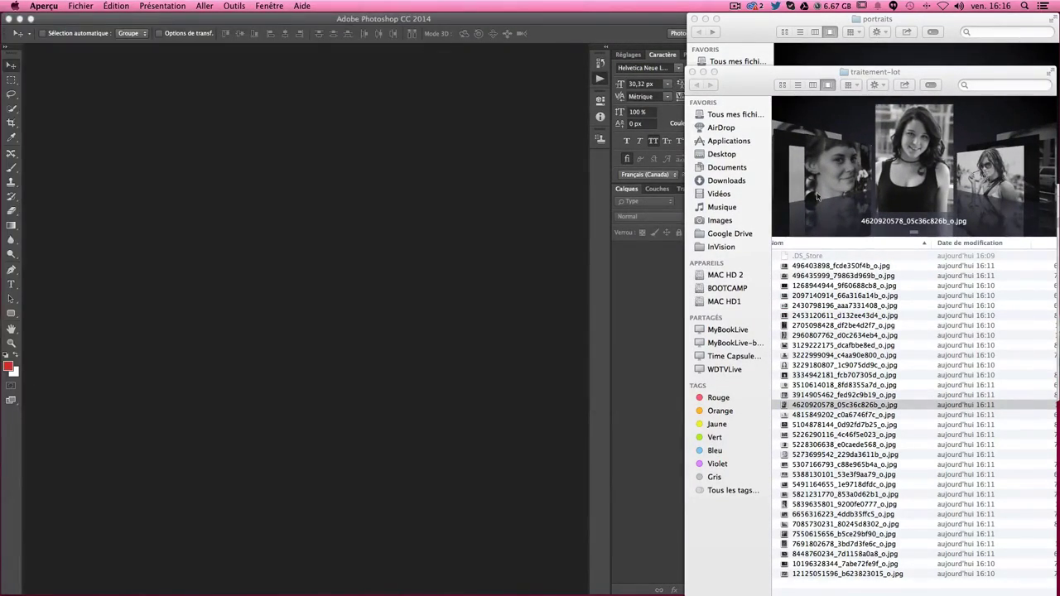
left_click(1005, 149)
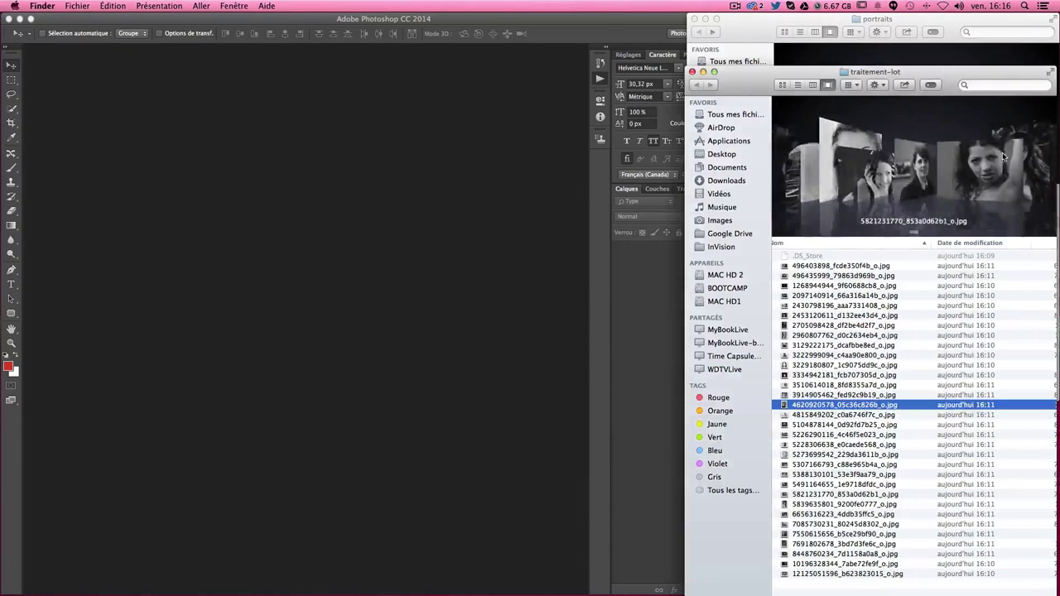
key("Down")
key("Down")
key("Down")
key("Up")
key("Up")
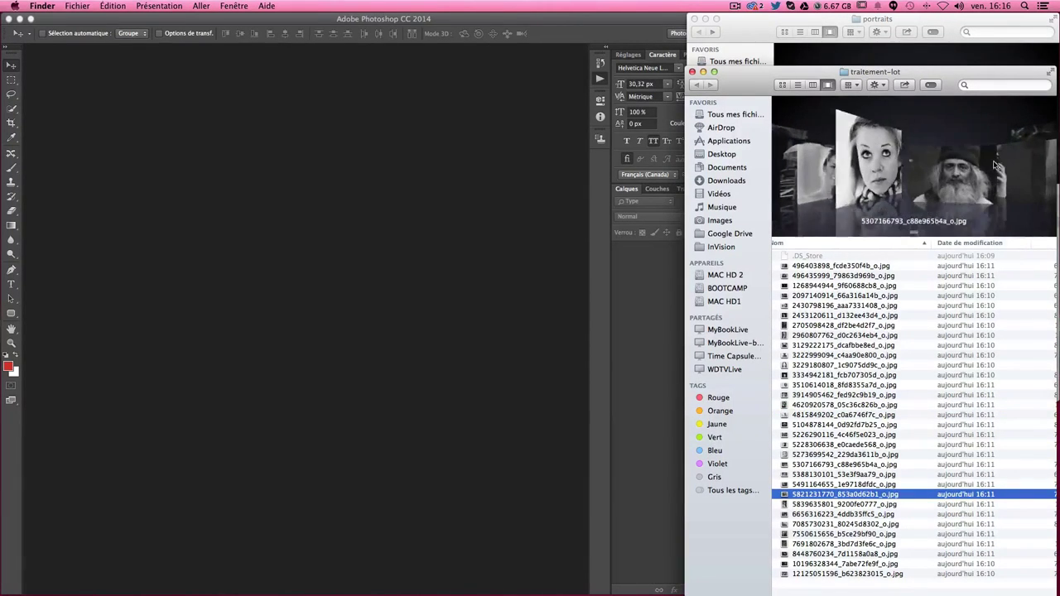
key("Up")
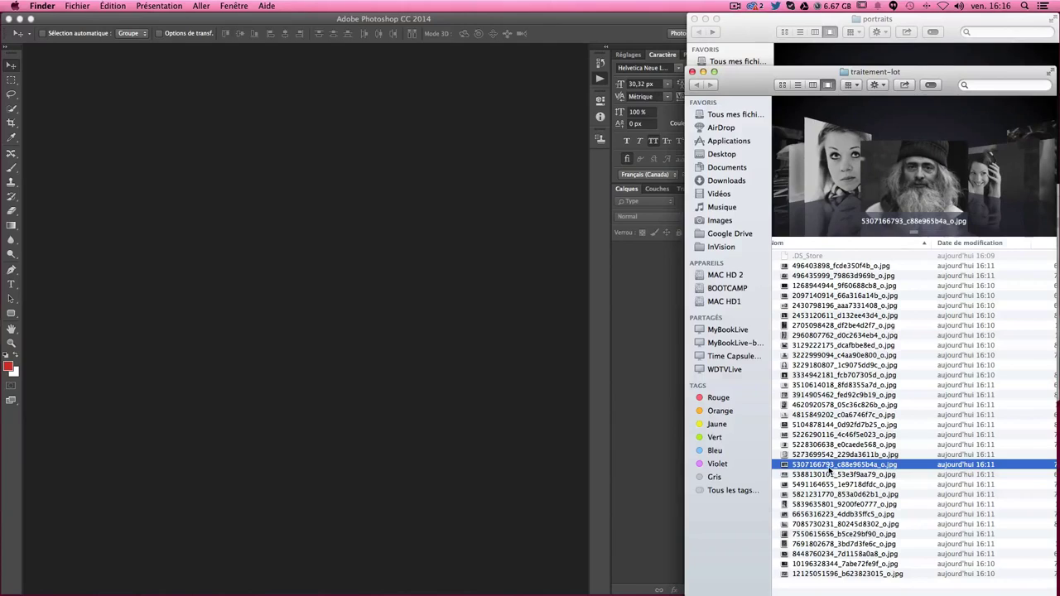
double_click(829, 466)
key("super+w")
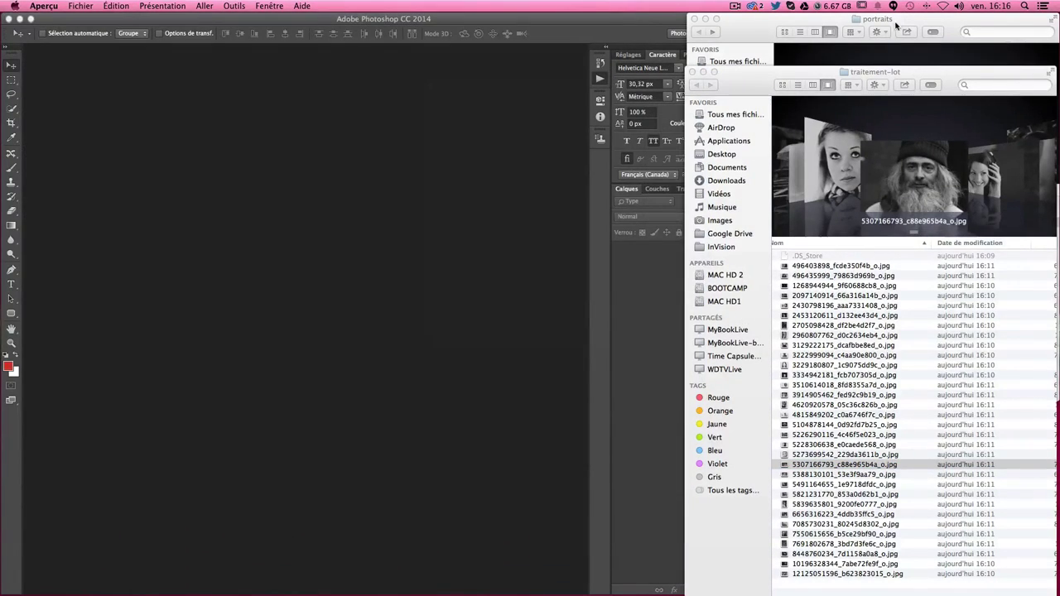
left_click(895, 24)
Peek inside the hommes and femmes originals, then return to the traitement-lot window of processed JPEGs
left_click(781, 224)
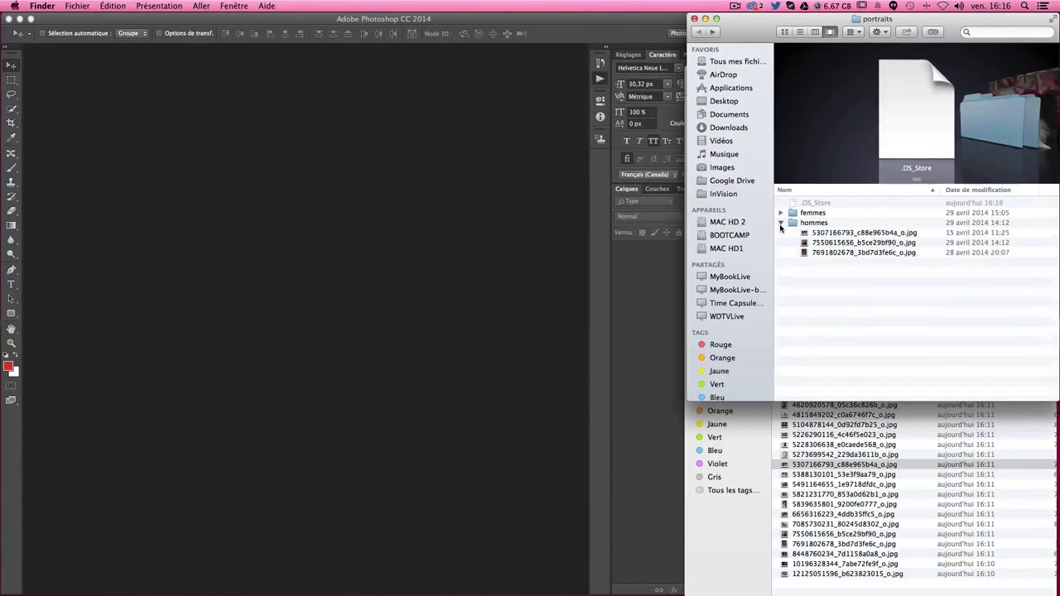
left_click(781, 222)
left_click(780, 213)
left_click(780, 213)
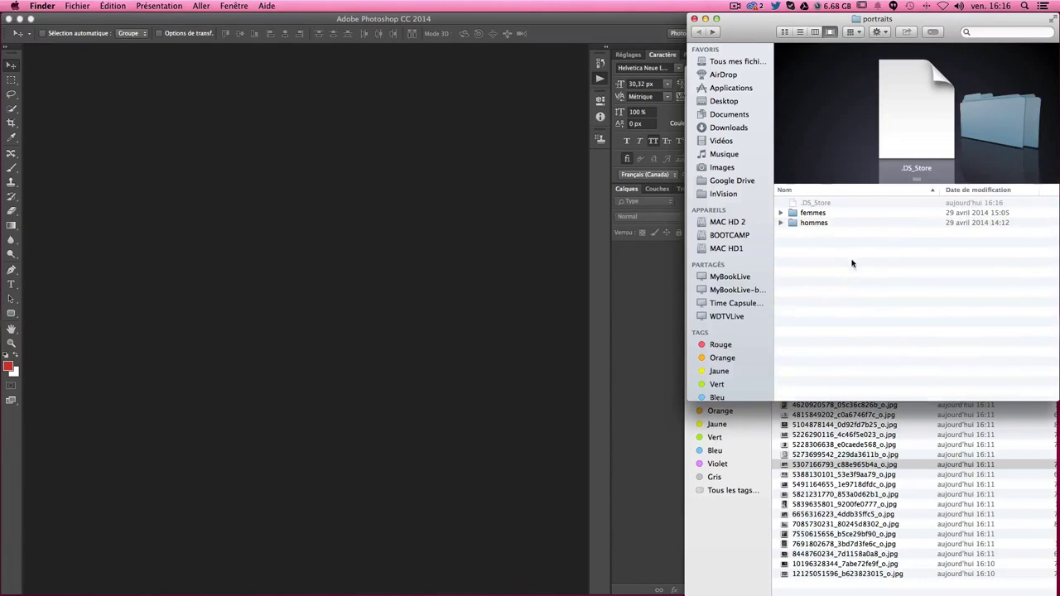
left_click(779, 213)
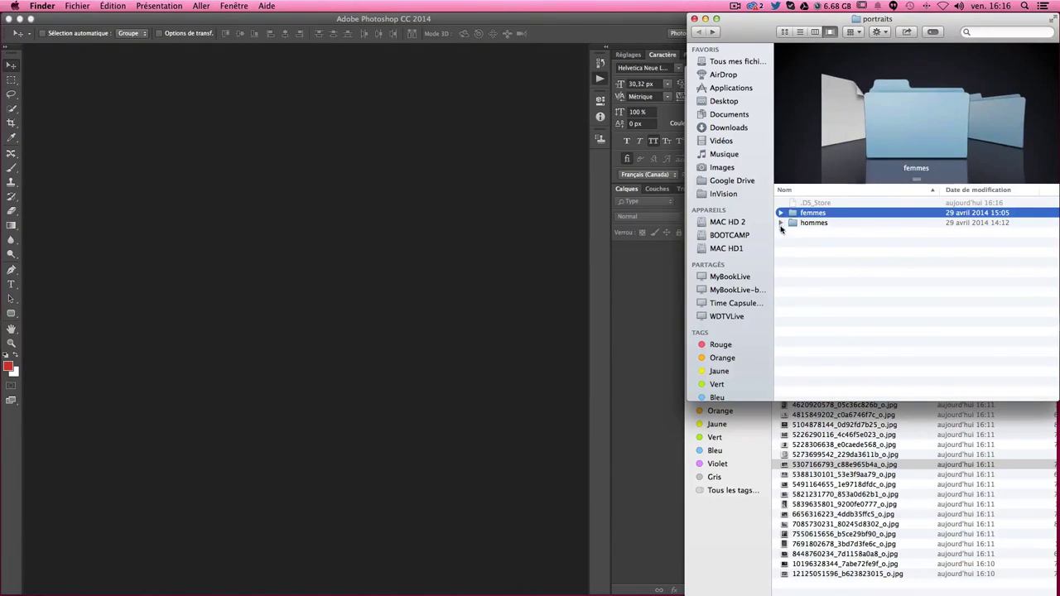
left_click(853, 592)
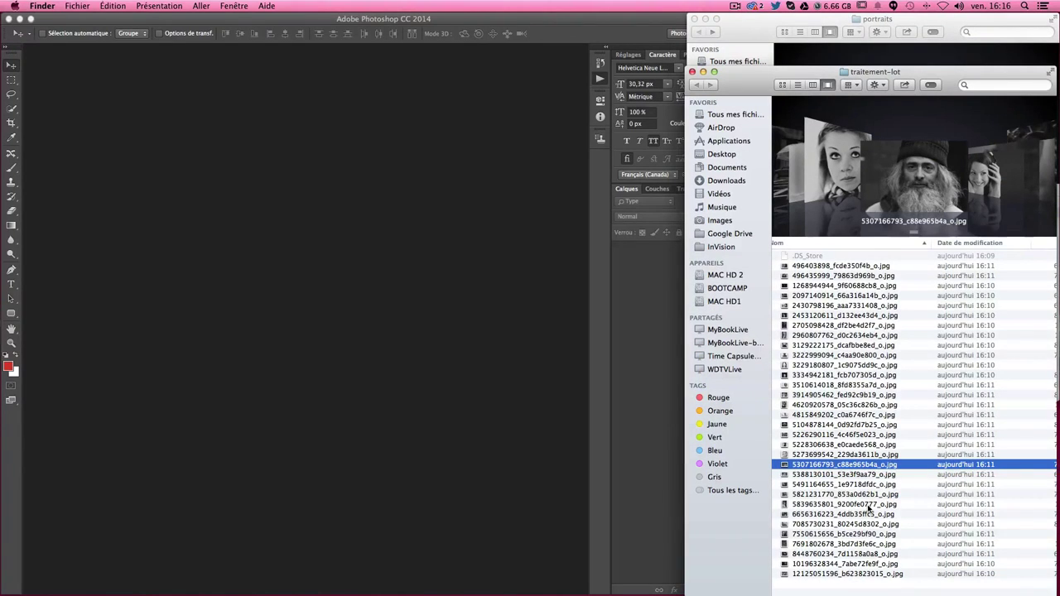